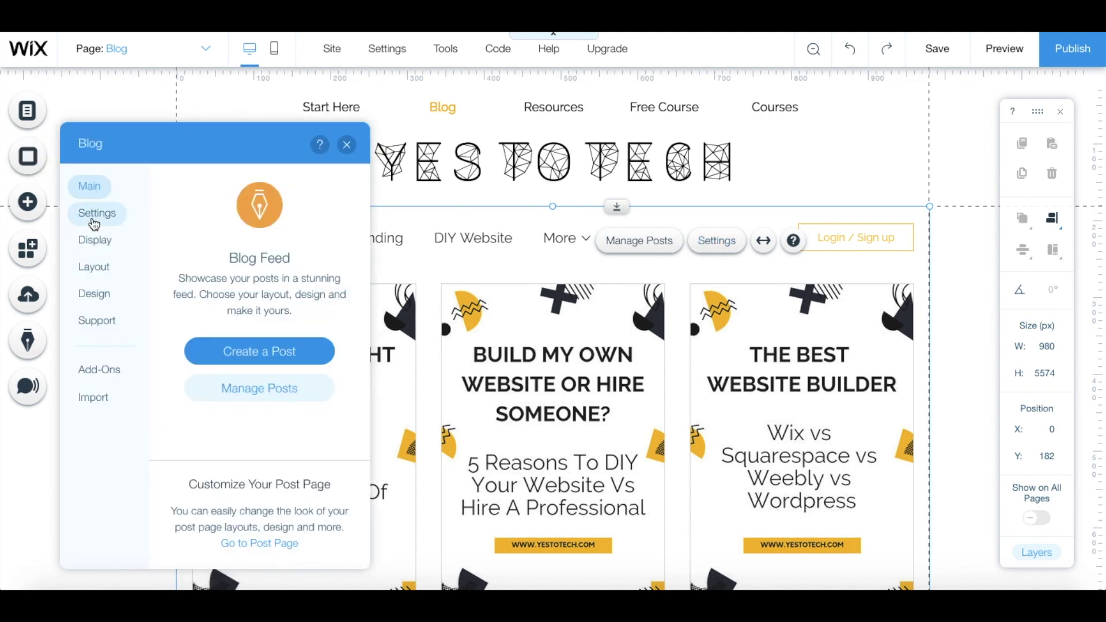
Browse the blog feed's Display, Layout and Design options, including the blog menu and category pages.
left_click(95, 239)
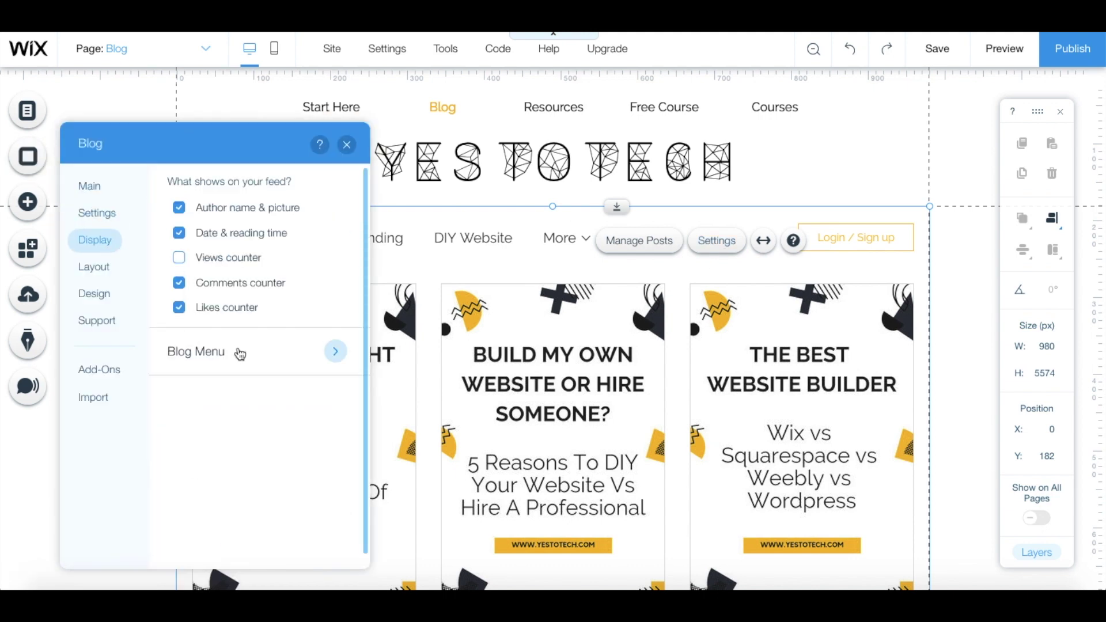
left_click(245, 352)
left_click(91, 267)
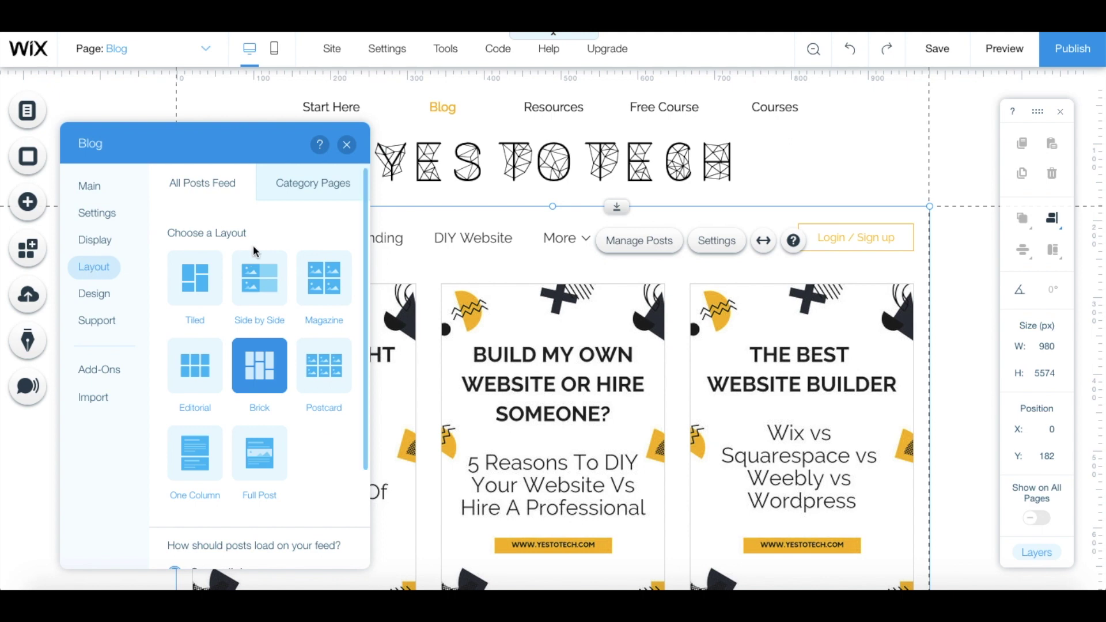
left_click(312, 183)
left_click(93, 294)
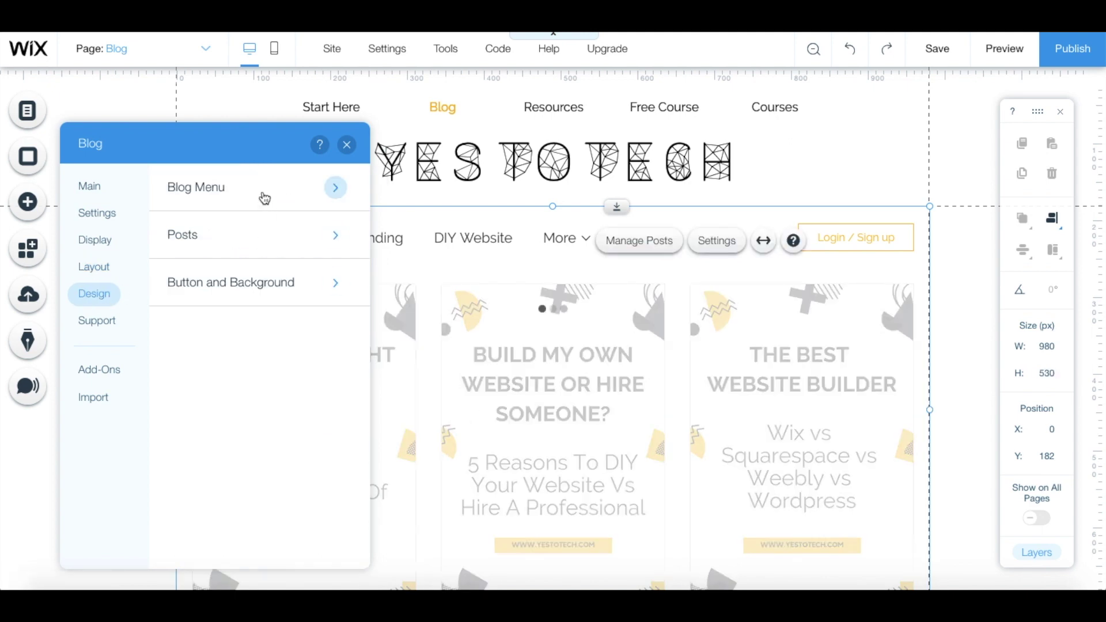
left_click(259, 185)
left_click(173, 180)
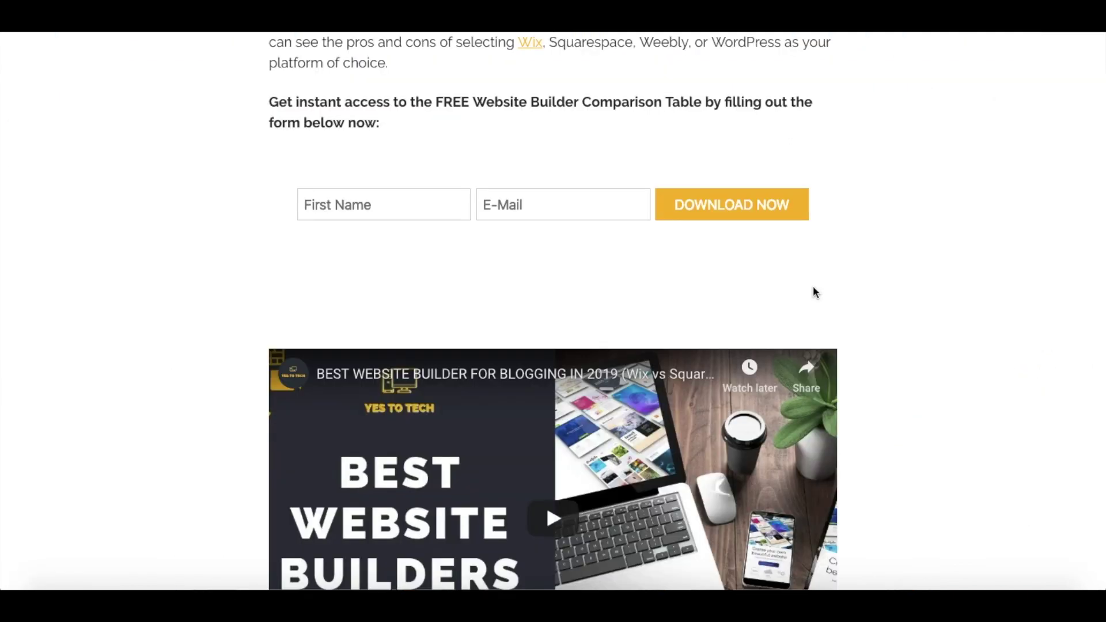
scroll(504, 230, "up", 5)
scroll(504, 229, "up", 5)
scroll(504, 228, "down", 3)
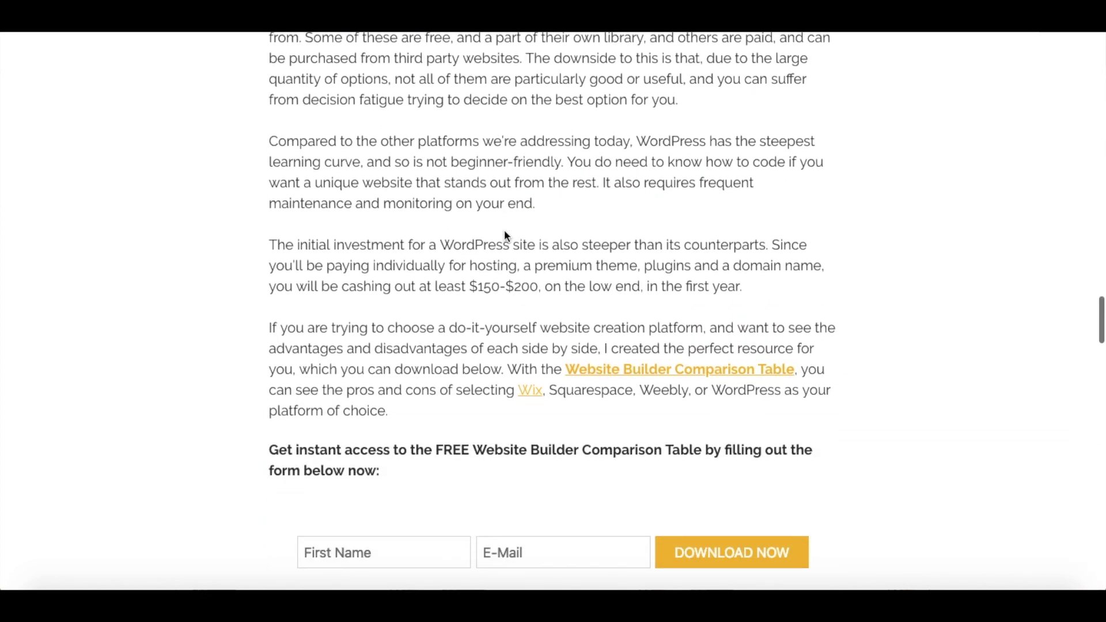
scroll(504, 229, "down", 3)
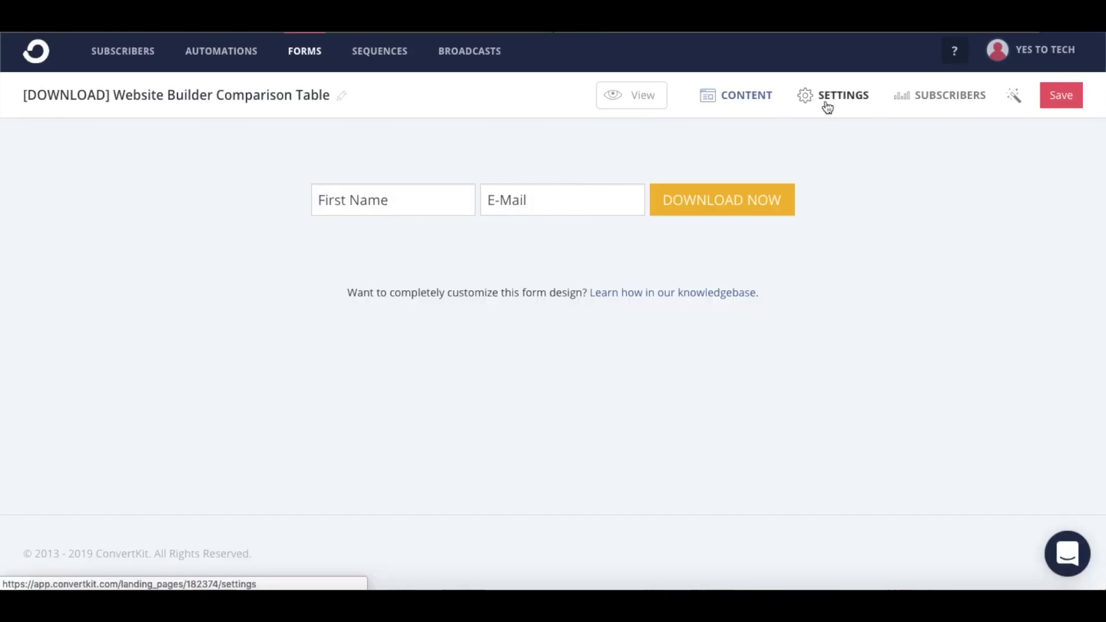
Bring up the form's raw HTML embed code in its settings and select all of it.
left_click(827, 99)
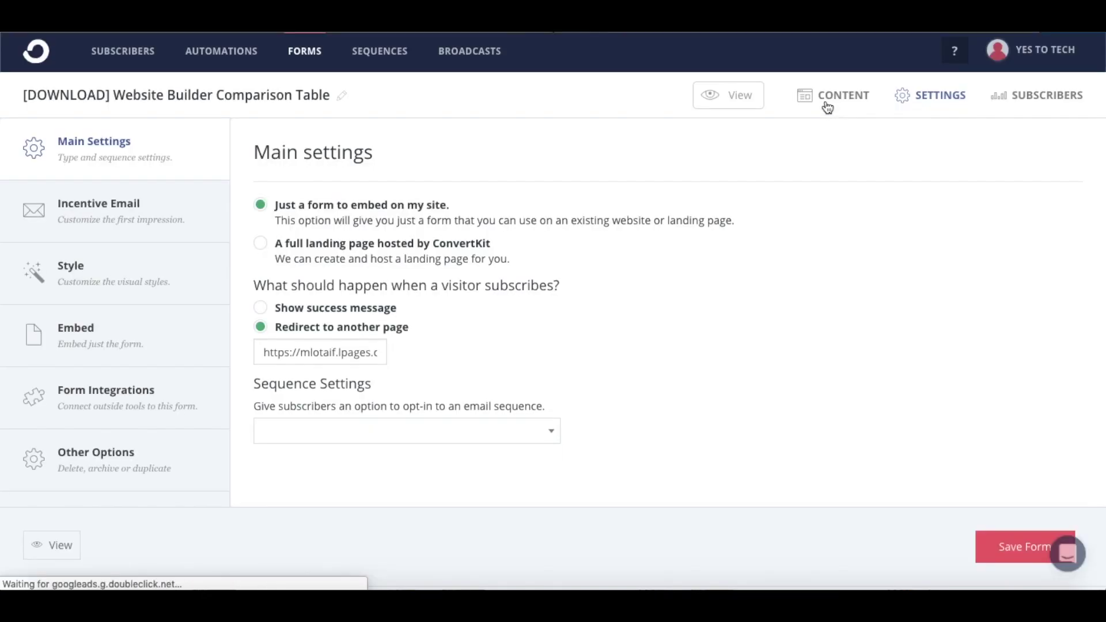
left_click(84, 335)
left_click(493, 291)
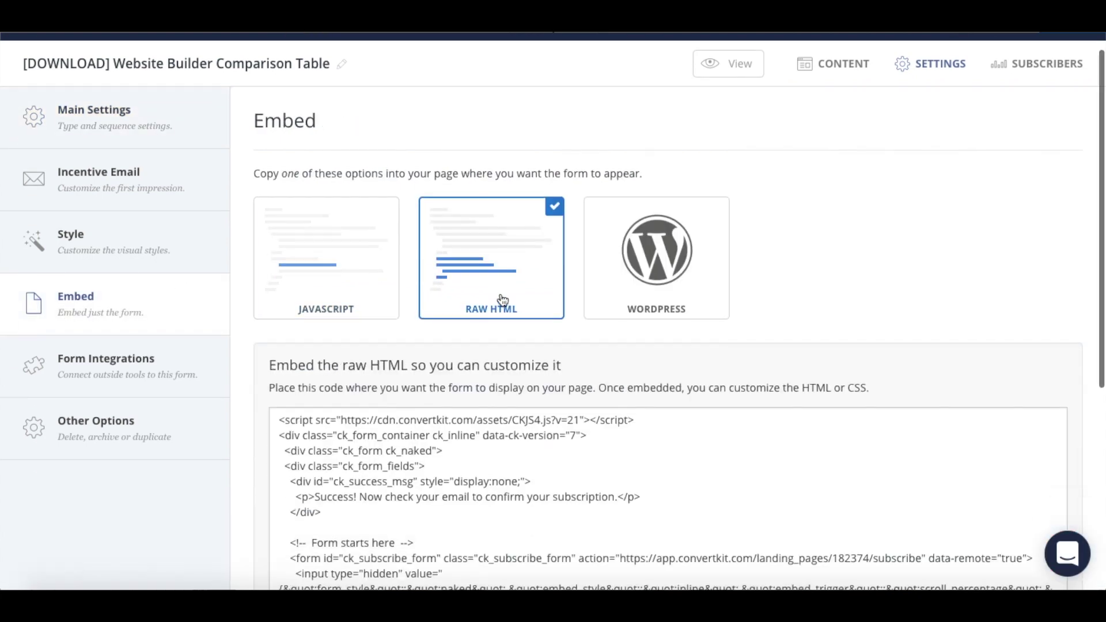
scroll(492, 291, "down", 3)
left_click(355, 319)
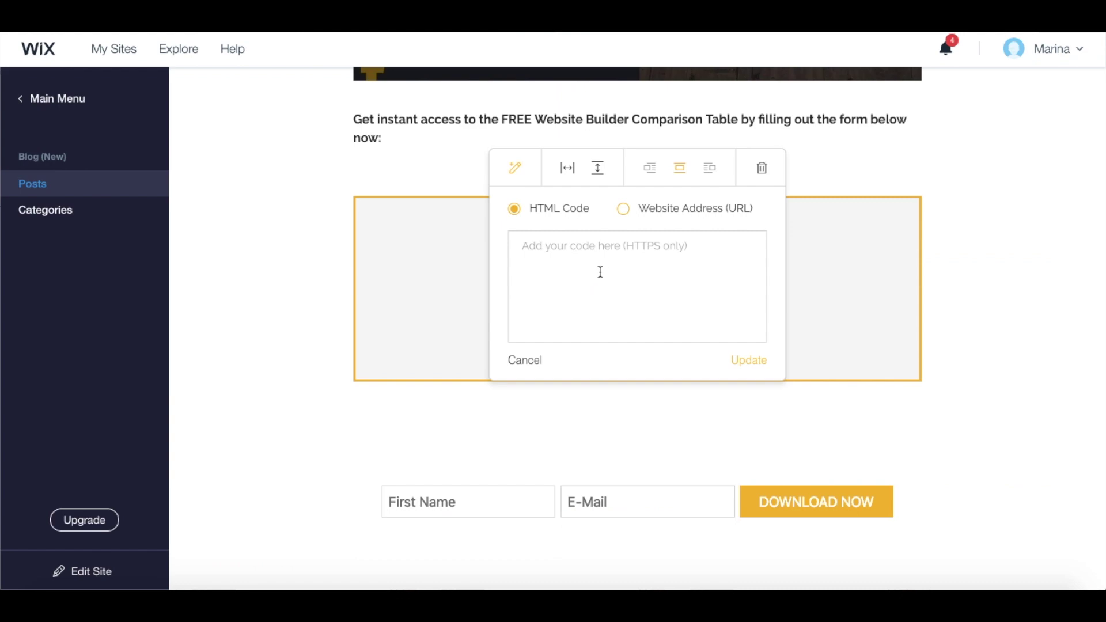
Paste the embed code into the post's HTML box, then subscribe to Yes To Tech with all notifications.
left_click(600, 271)
key("ctrl+v")
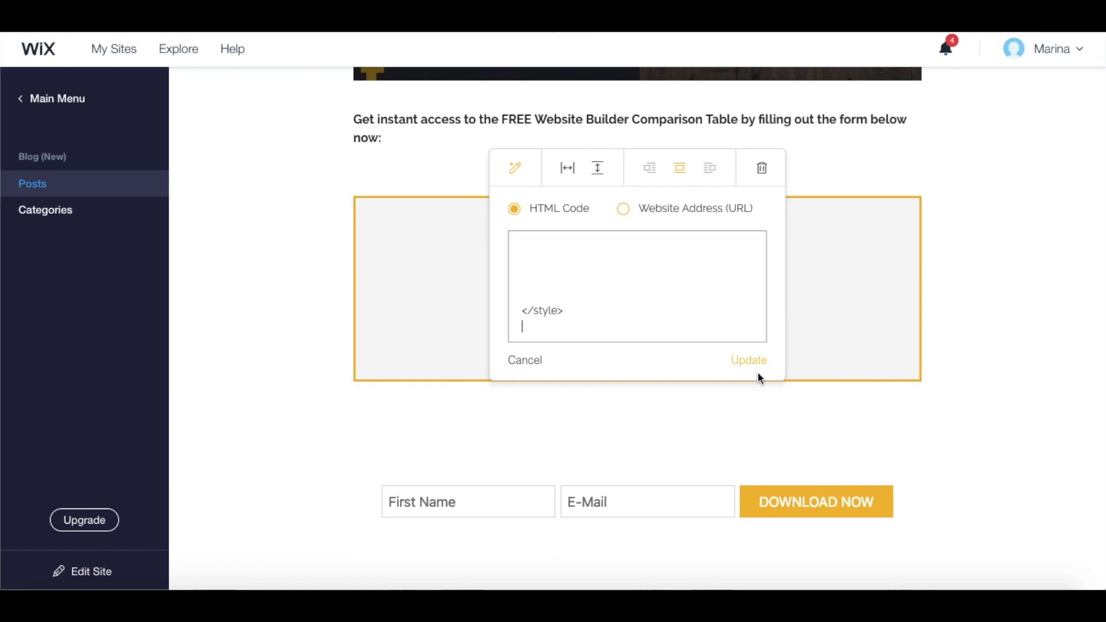
left_click(748, 359)
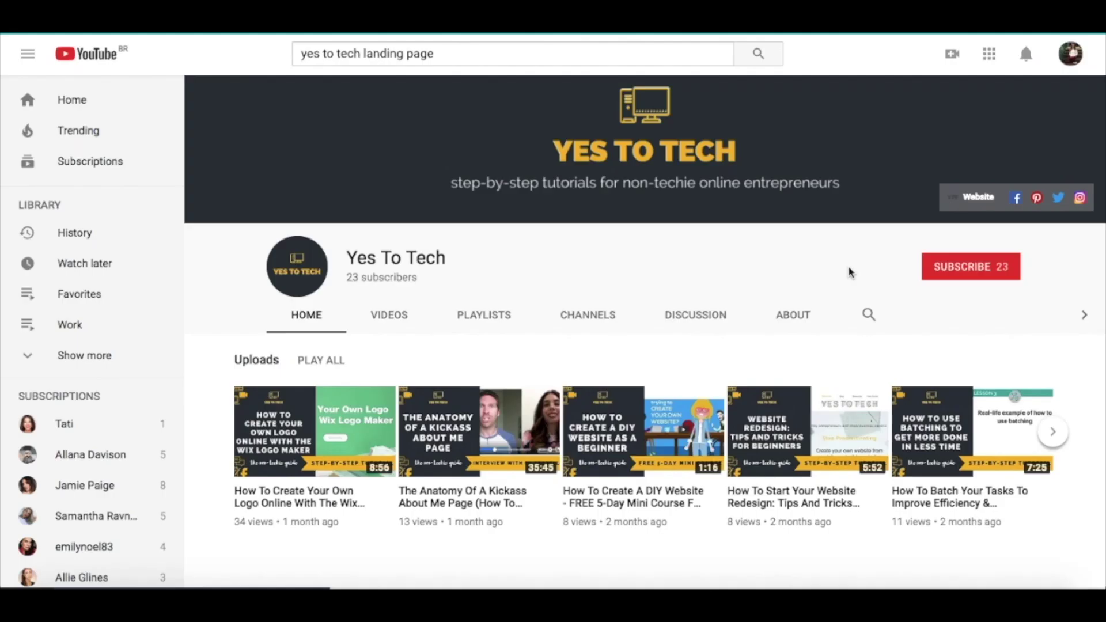
left_click(946, 266)
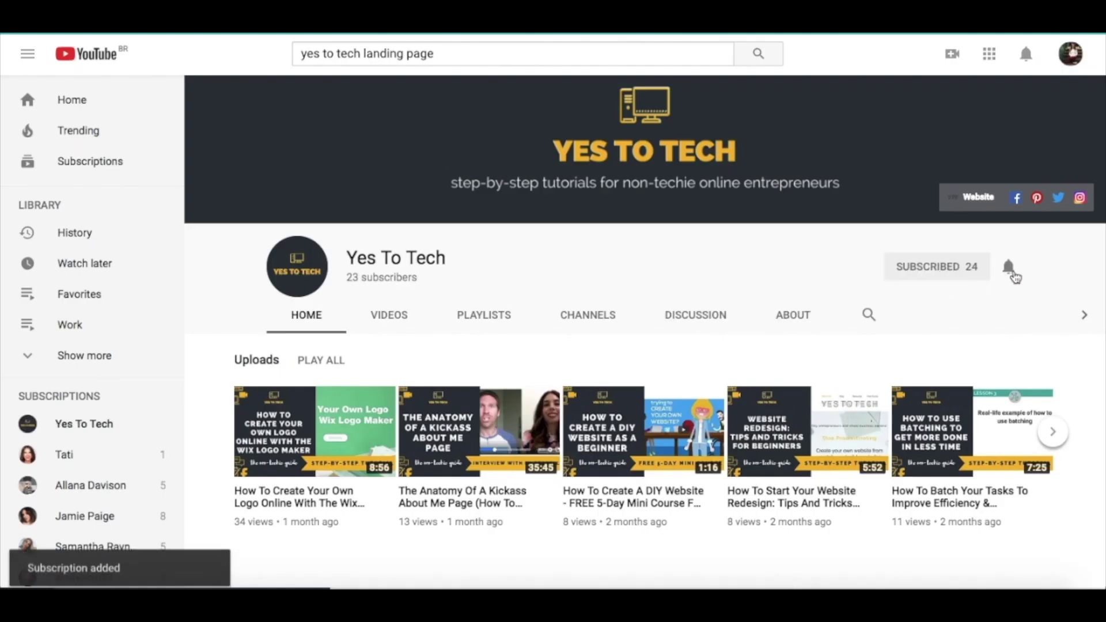
left_click(1008, 267)
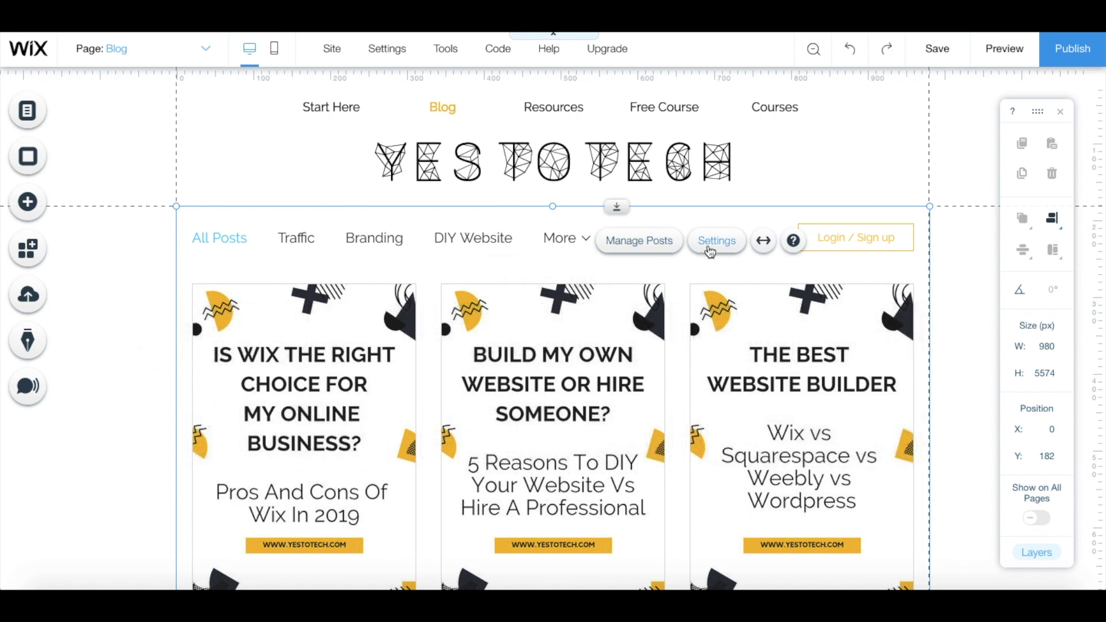
Review the blog feed's Settings and Display options, including subscriber notifications and the blog menu.
left_click(715, 241)
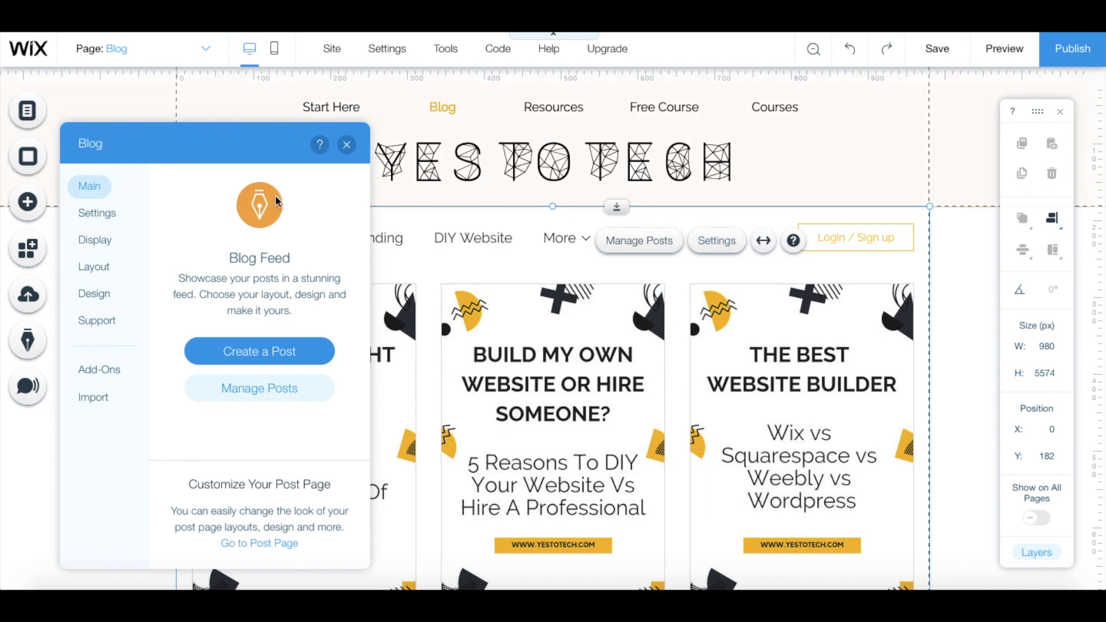
left_click(95, 214)
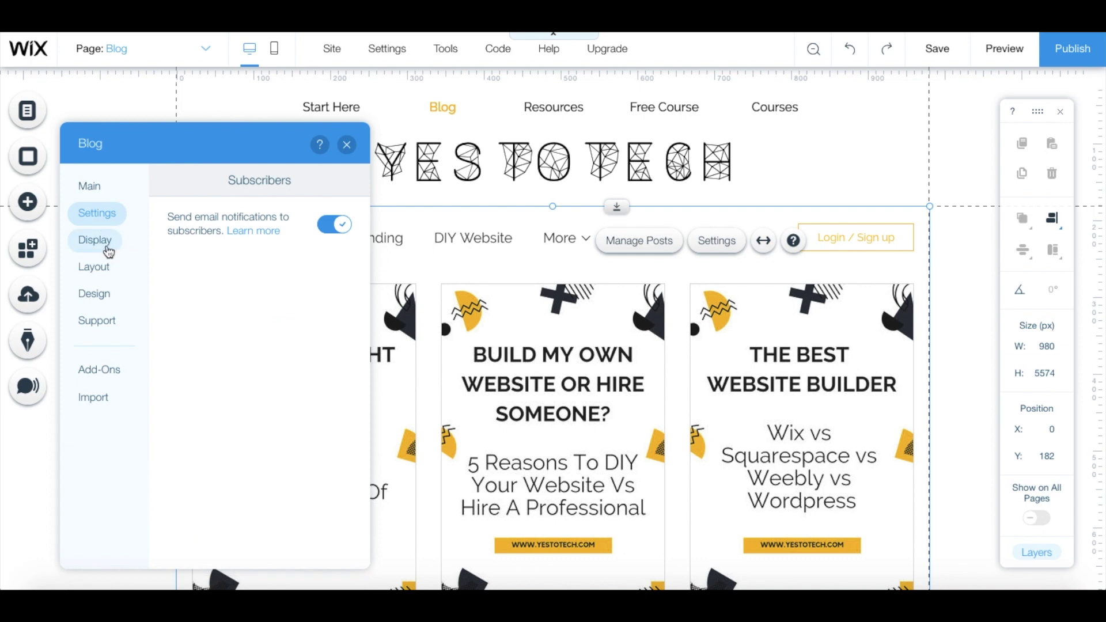
left_click(95, 241)
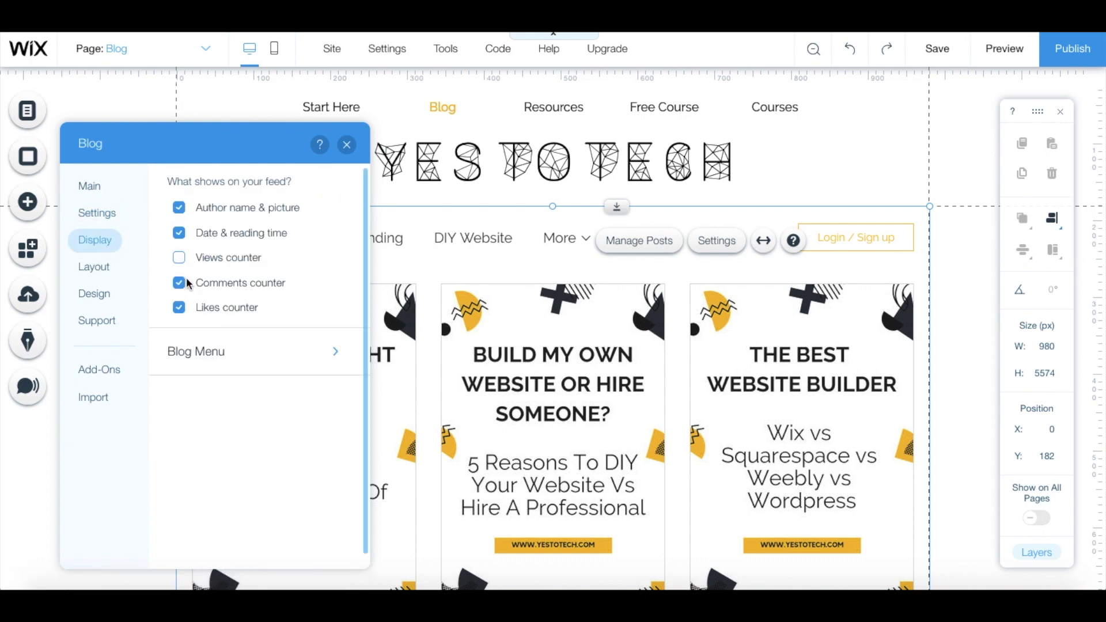
left_click(238, 353)
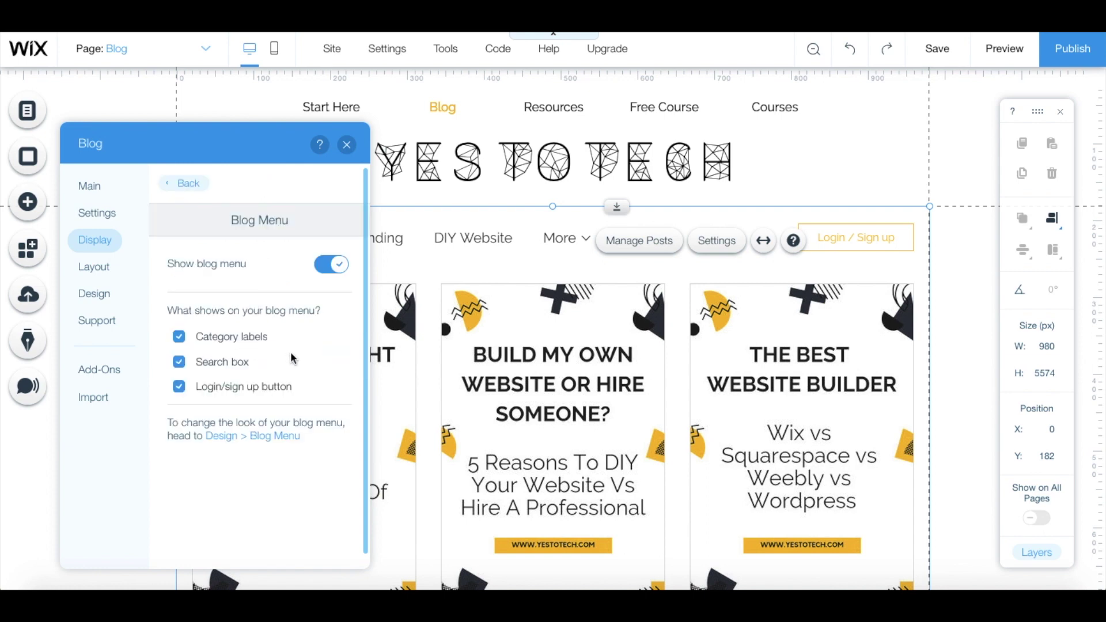
Review the Layout choice for category pages and the Design options for the blog menu.
left_click(93, 267)
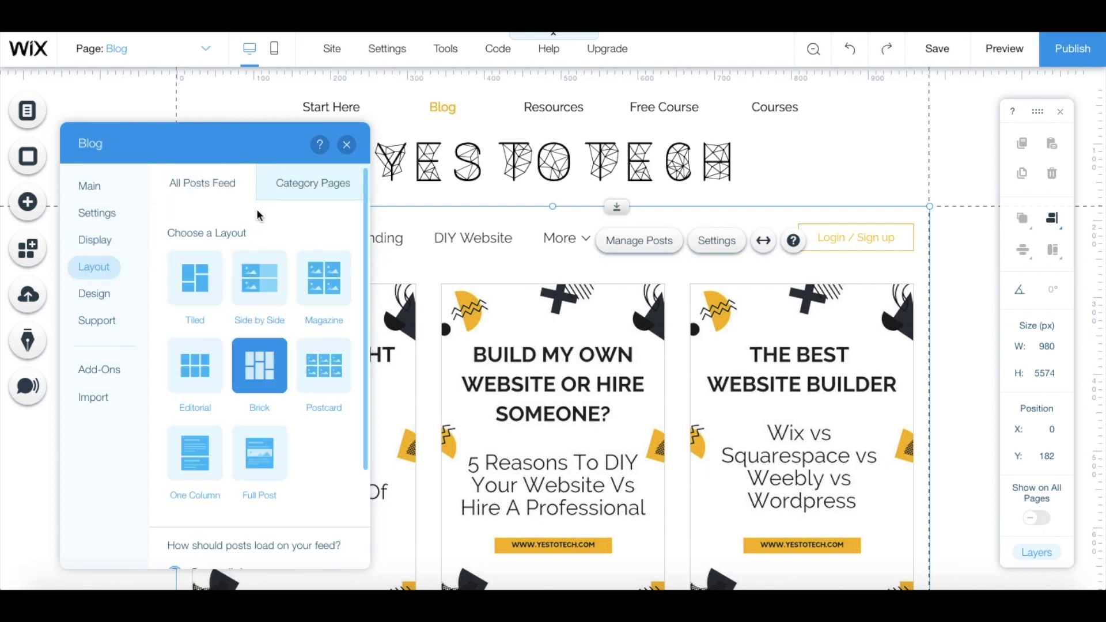
left_click(290, 196)
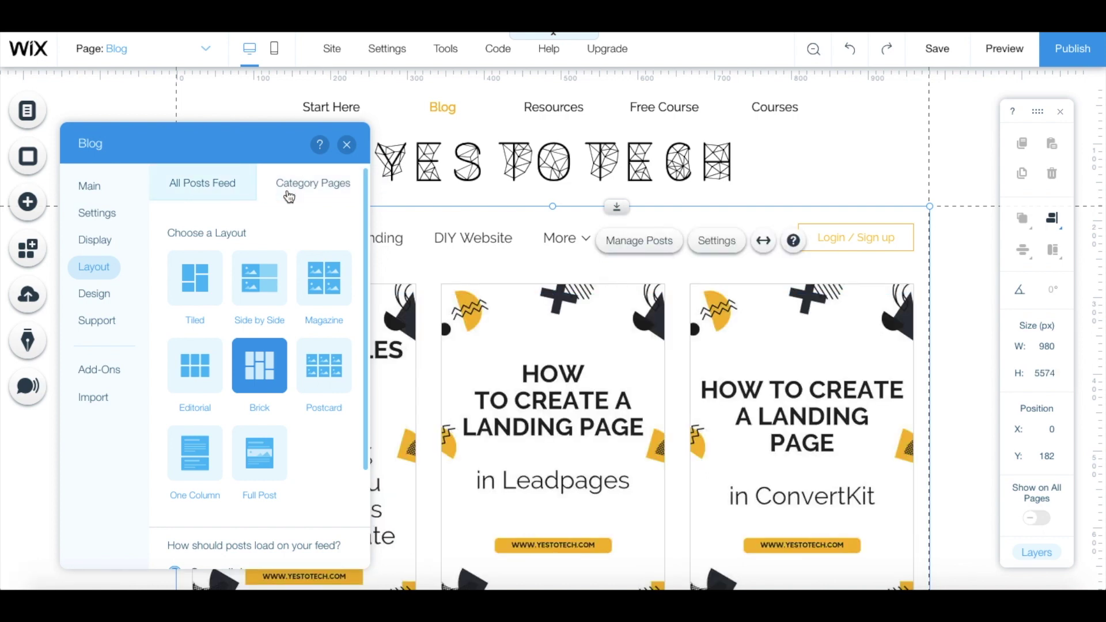
left_click(94, 294)
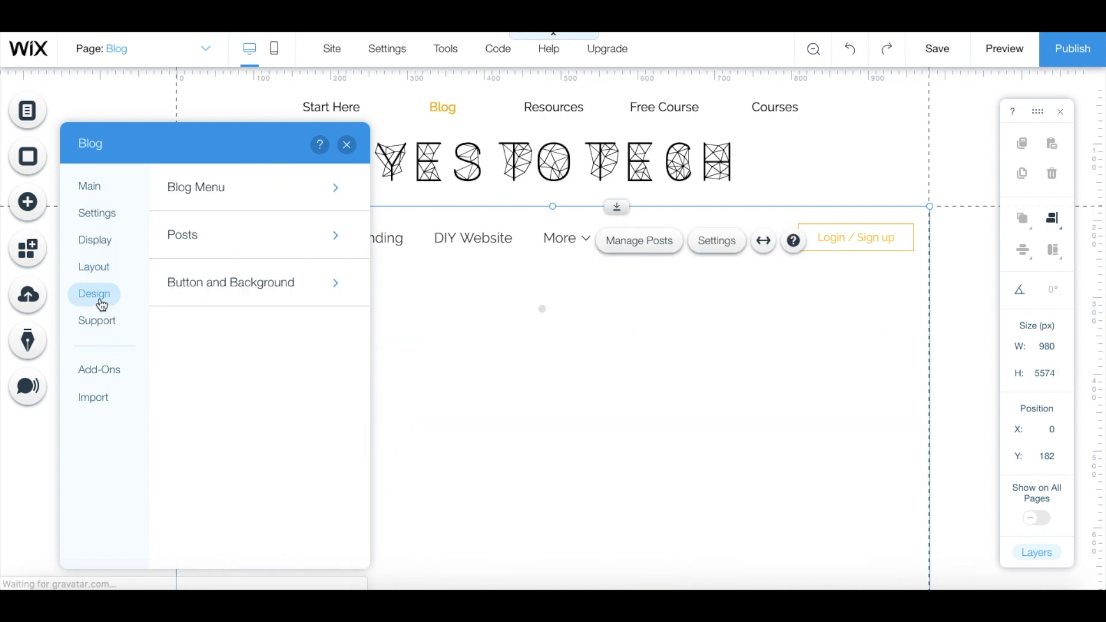
left_click(264, 194)
left_click(169, 192)
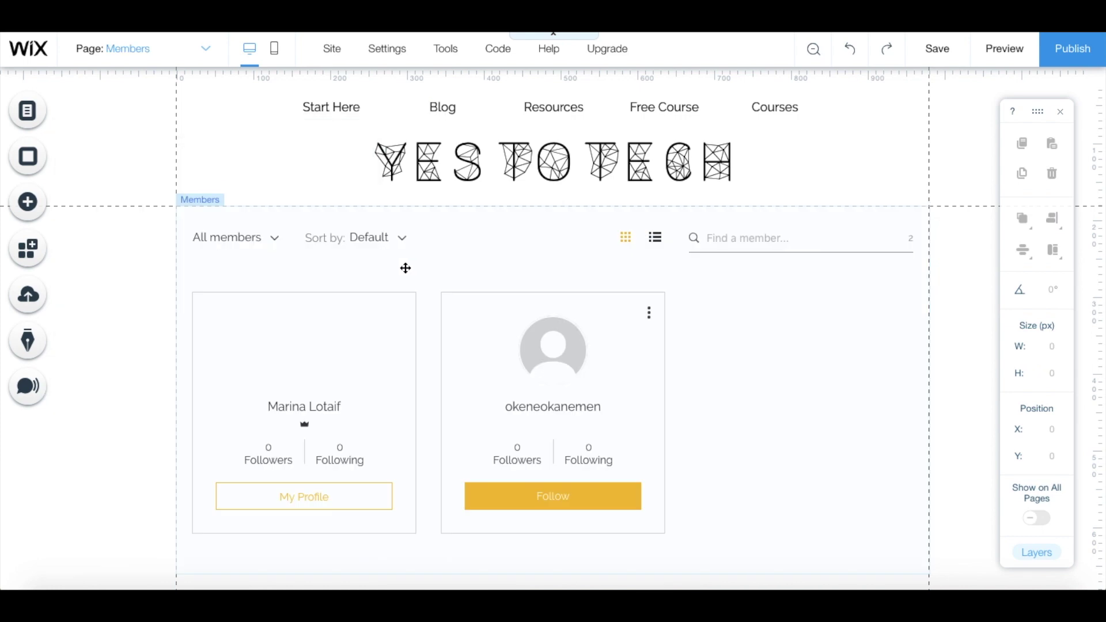
Switch the editor to the My Account member page, then to My Drafts.
left_click(192, 49)
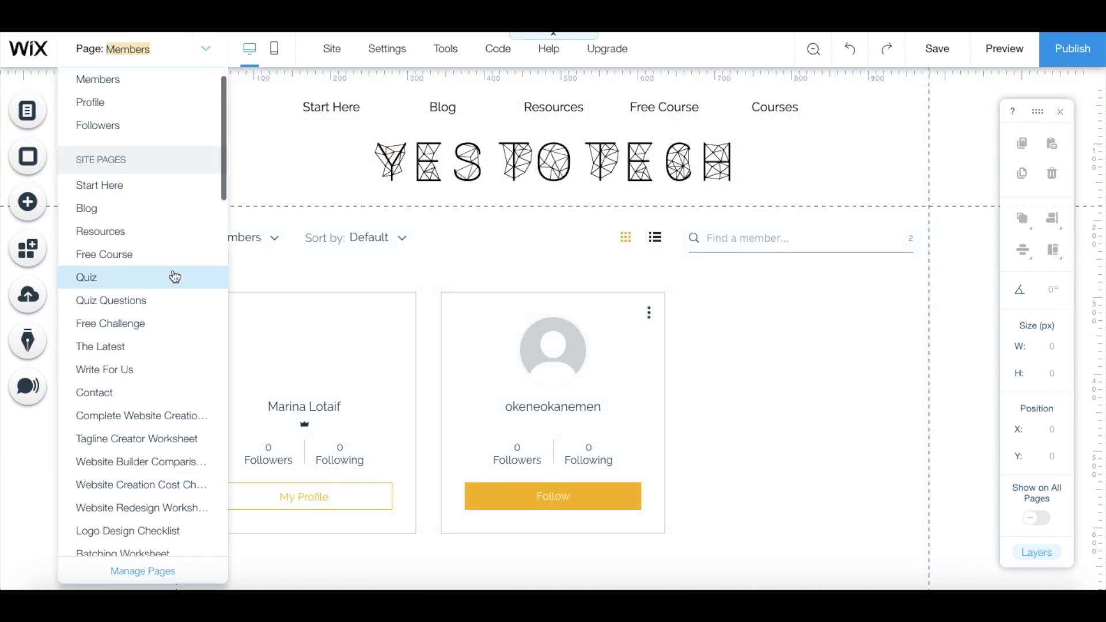
scroll(139, 259, "down", 8)
scroll(174, 275, "down", 3)
left_click(160, 232)
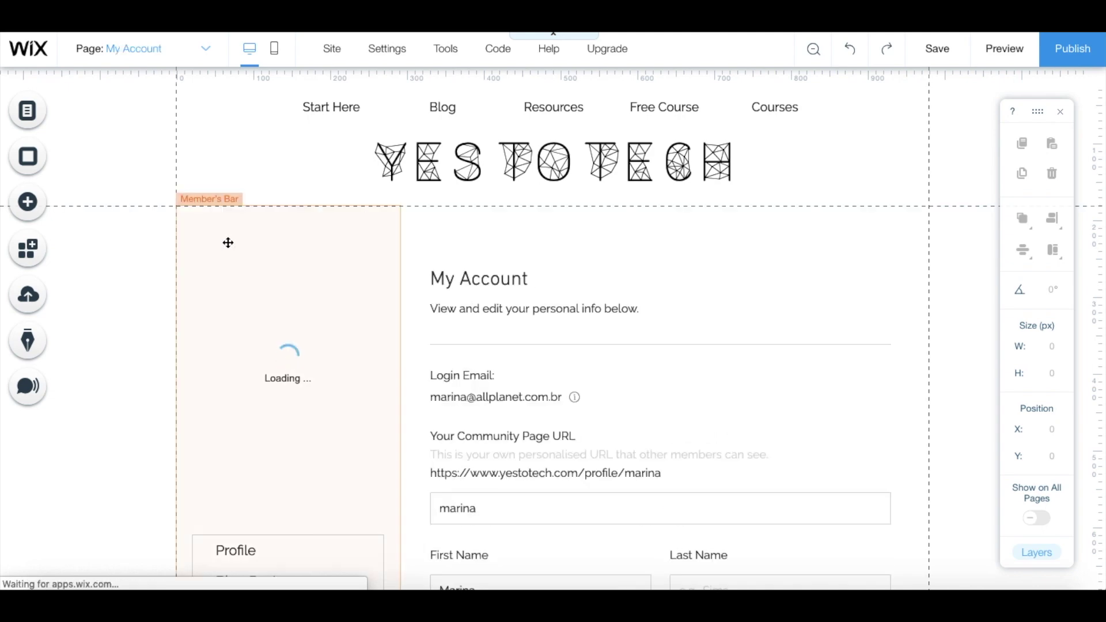
scroll(398, 290, "down", 3)
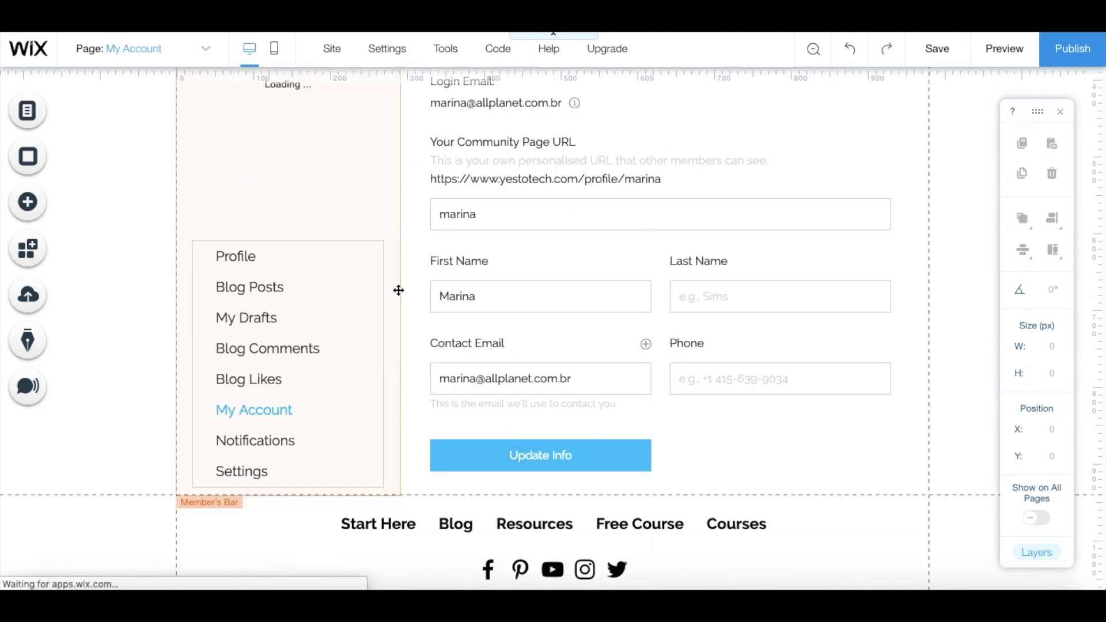
scroll(399, 291, "down", 3)
scroll(399, 290, "up", 3)
scroll(398, 291, "up", 3)
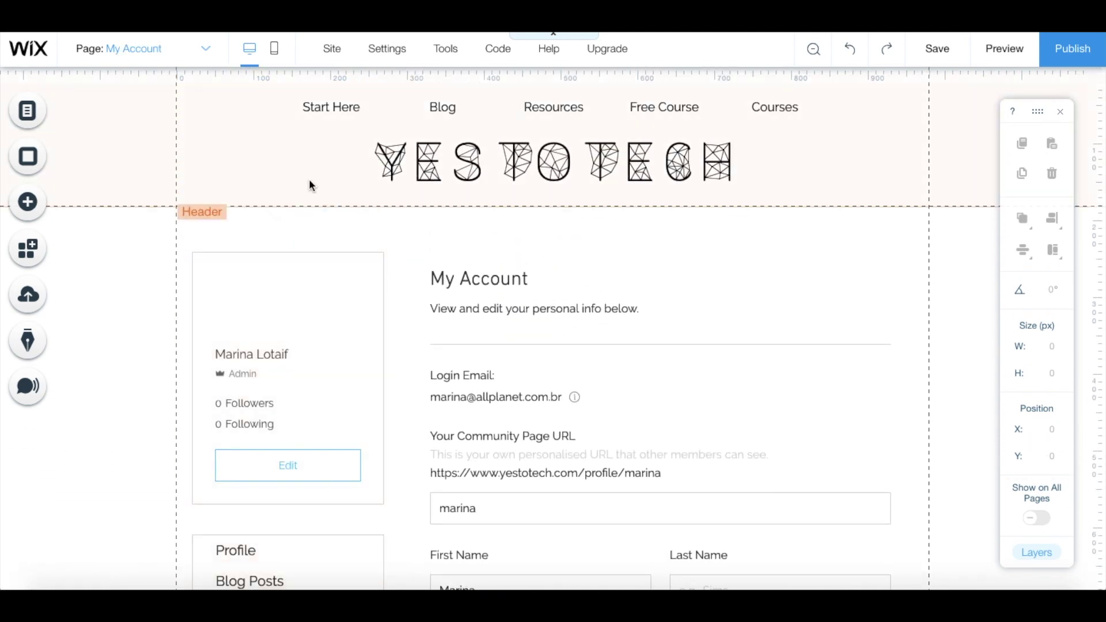
left_click(159, 53)
scroll(169, 303, "down", 5)
scroll(169, 302, "down", 1)
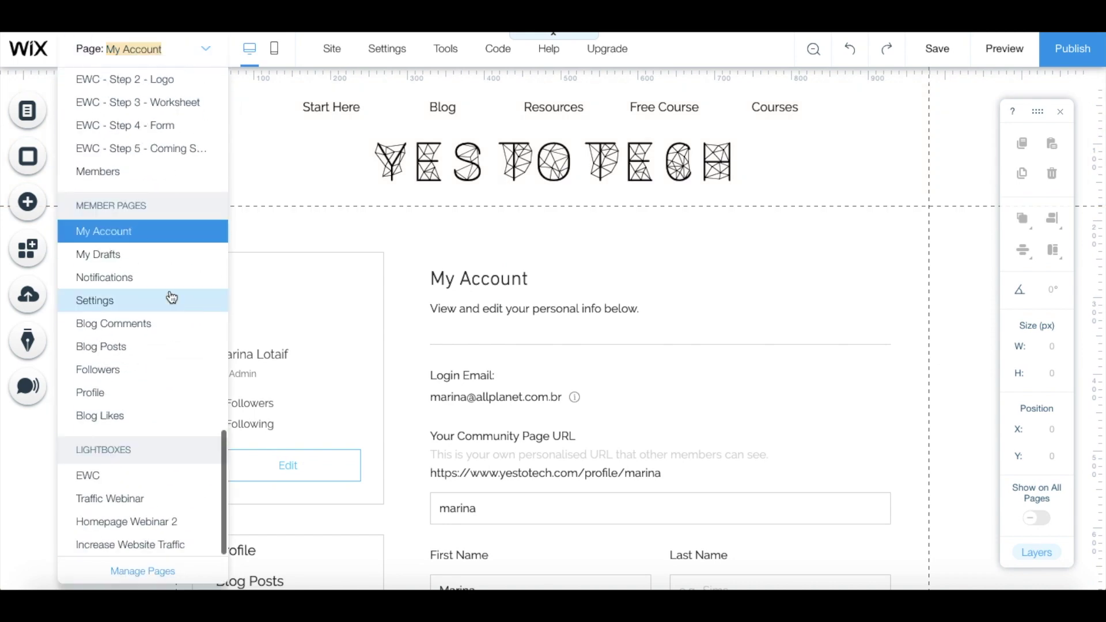
left_click(164, 260)
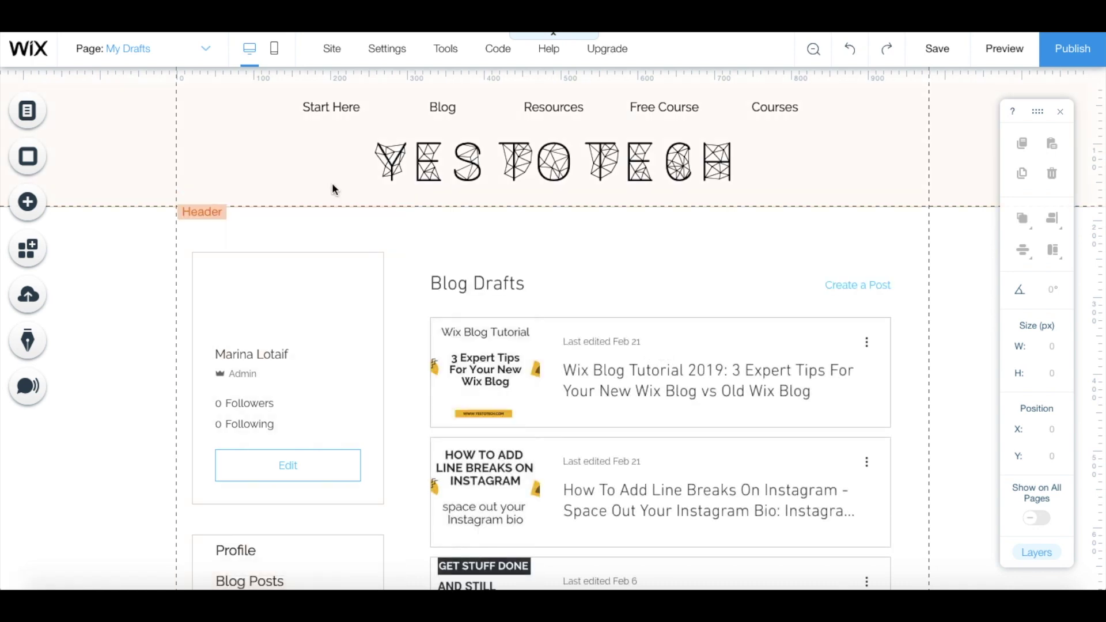
Step through the Notifications and Followers member pages, ending on the Profile page.
left_click(209, 55)
scroll(142, 303, "down", 10)
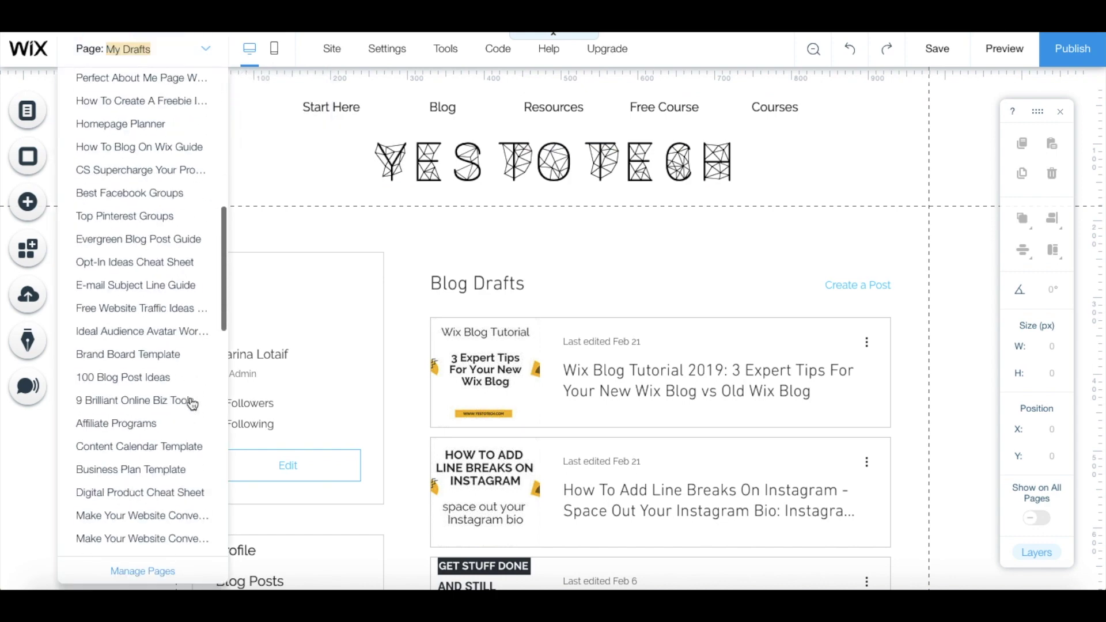
scroll(142, 302, "down", 10)
left_click(155, 279)
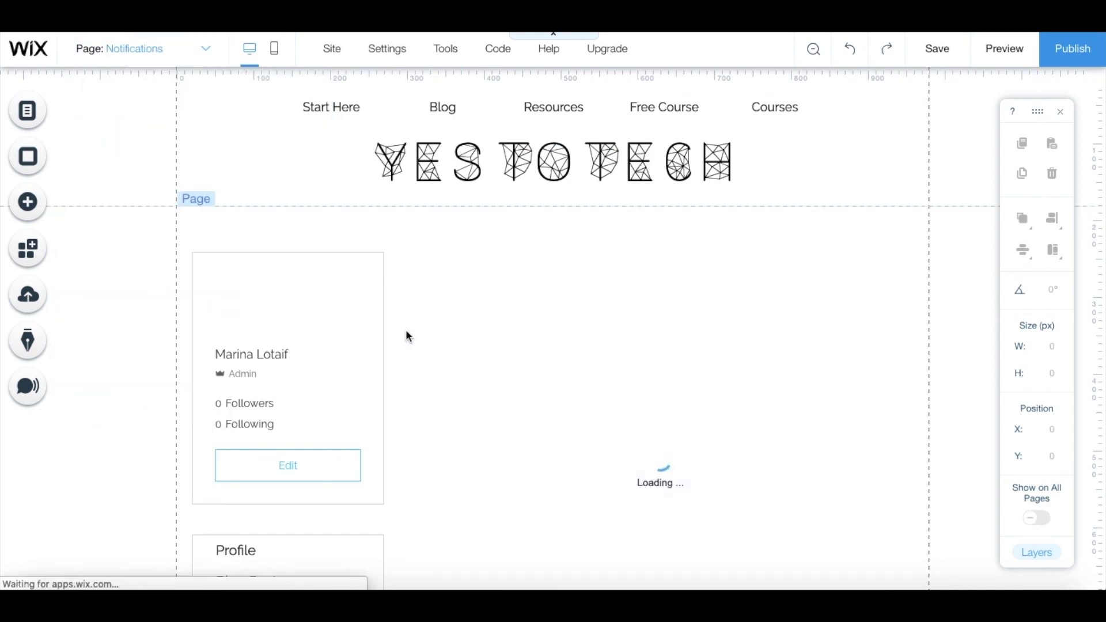
left_click(133, 49)
scroll(143, 303, "down", 10)
scroll(142, 303, "down", 10)
left_click(98, 369)
left_click(129, 49)
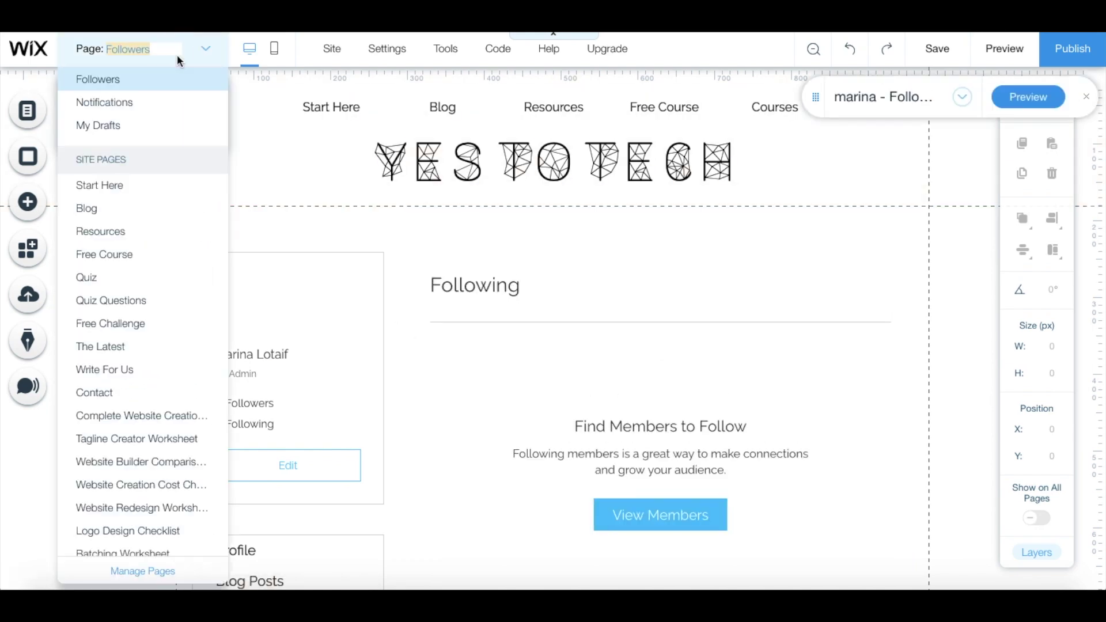
scroll(155, 329, "down", 10)
scroll(156, 345, "down", 5)
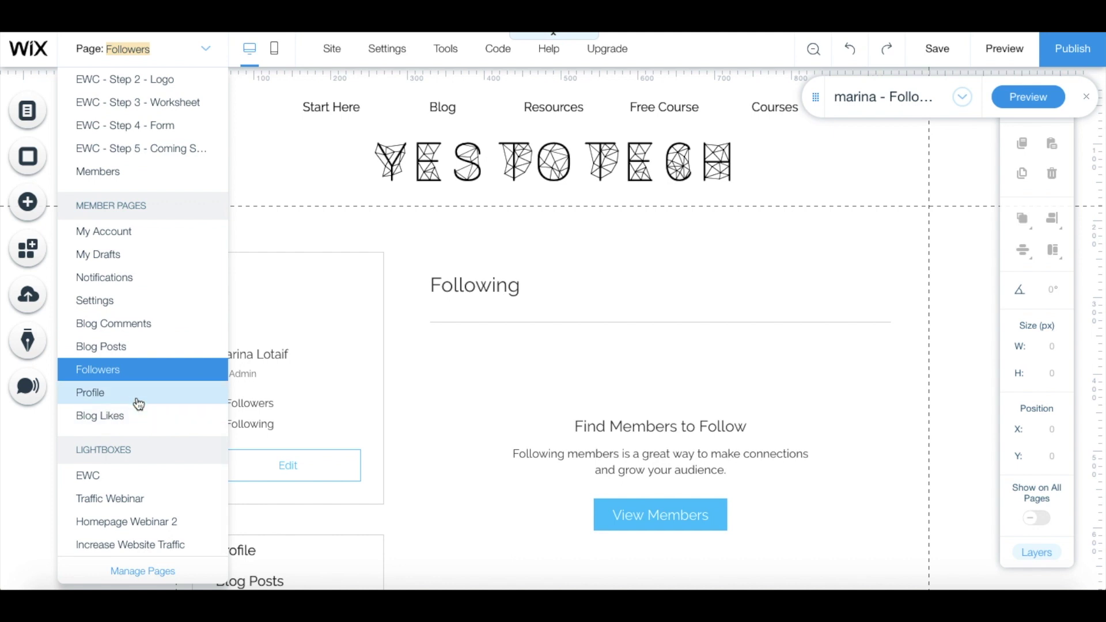
left_click(95, 393)
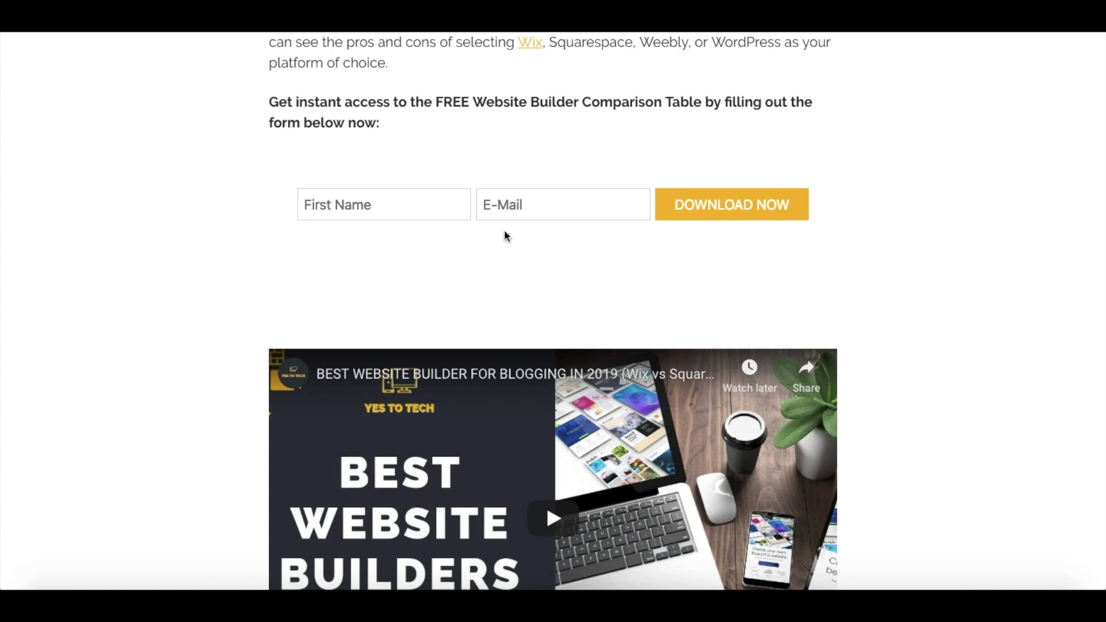
scroll(504, 228, "up", 3)
scroll(504, 228, "up", 3)
scroll(503, 229, "up", 2)
scroll(503, 229, "up", 2)
scroll(503, 229, "down", 2)
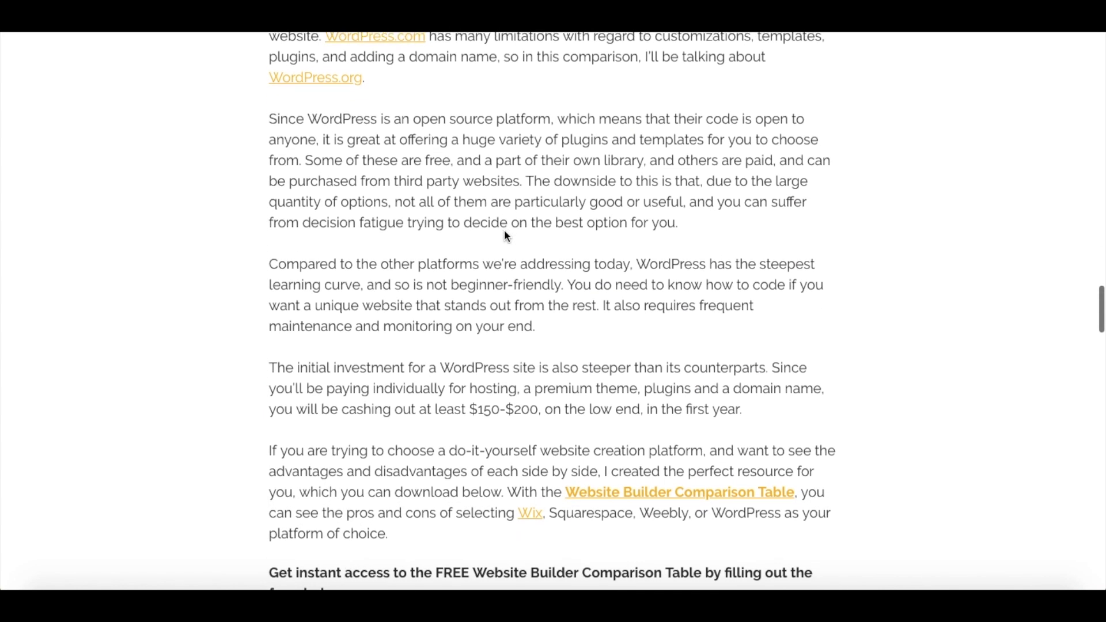
scroll(504, 229, "down", 2)
scroll(504, 230, "down", 2)
scroll(503, 230, "down", 1)
scroll(503, 231, "down", 1)
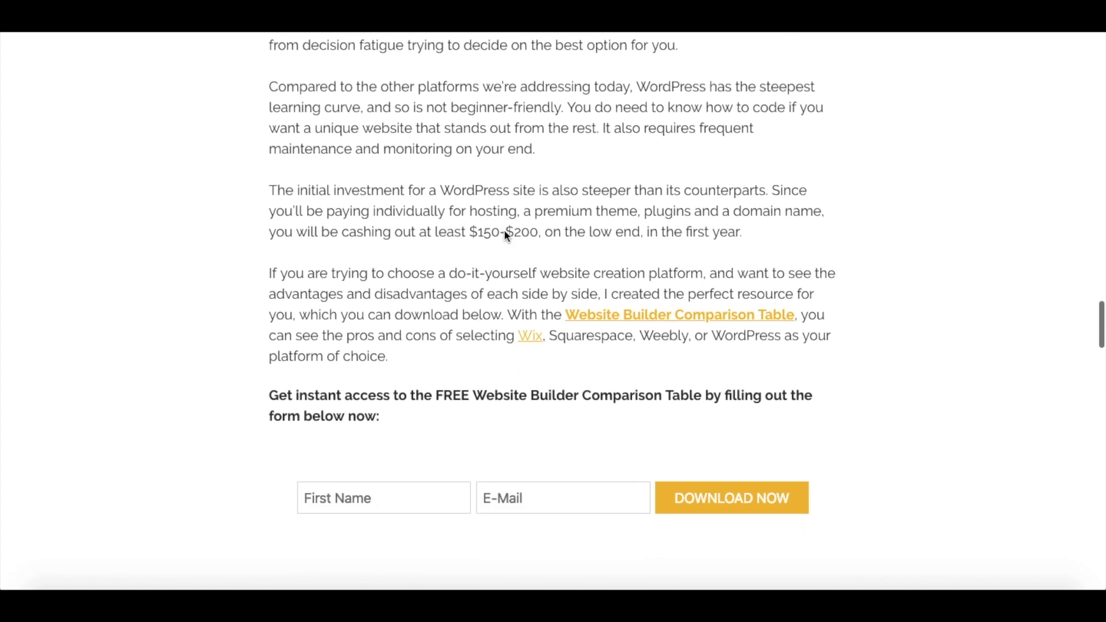
scroll(504, 230, "down", 1)
scroll(504, 229, "down", 1)
scroll(504, 229, "down", 1)
scroll(504, 229, "down", 1)
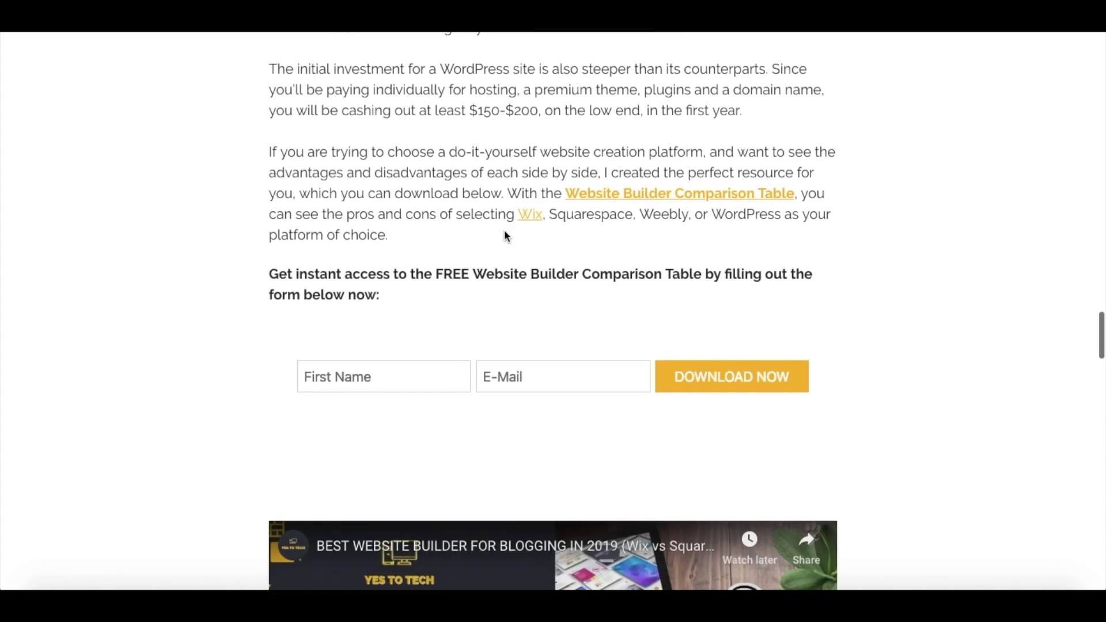
Enter a first name and e-mail in the opt-in form, then go to the Website Builder Comparison Table page.
left_click(396, 380)
type("Marina")
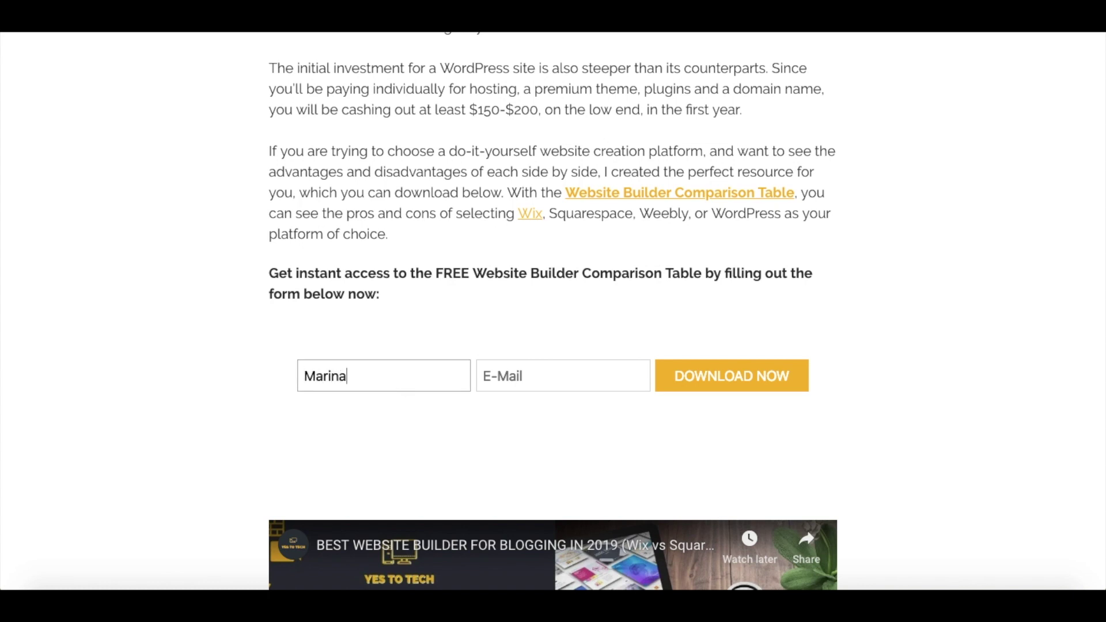
key("Tab")
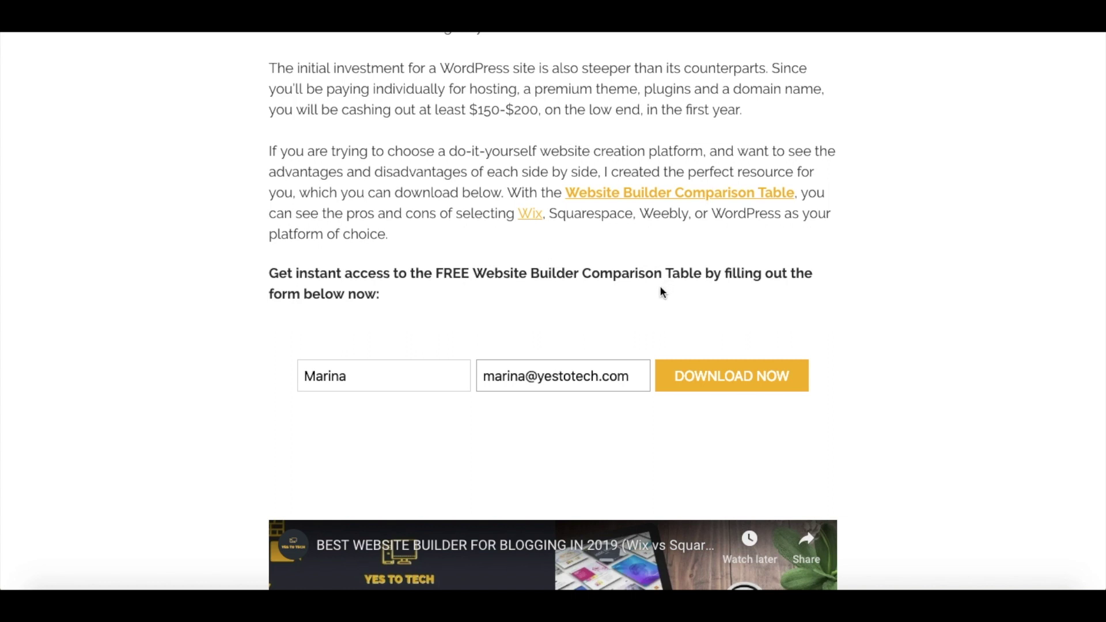
left_click(637, 195)
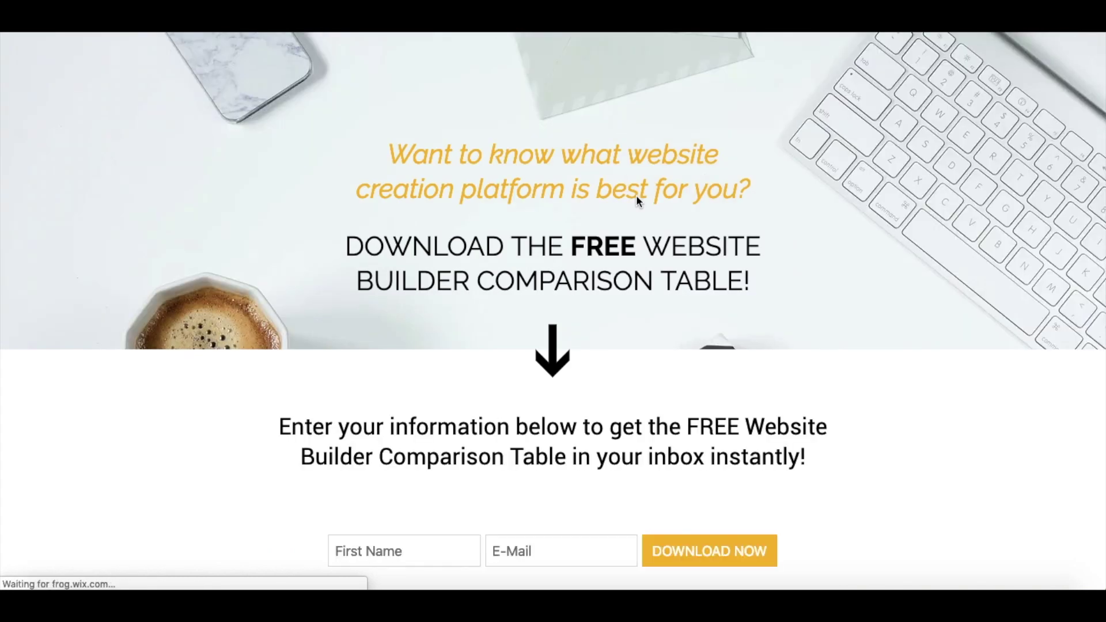
scroll(636, 194, "down", 2)
scroll(432, 303, "down", 2)
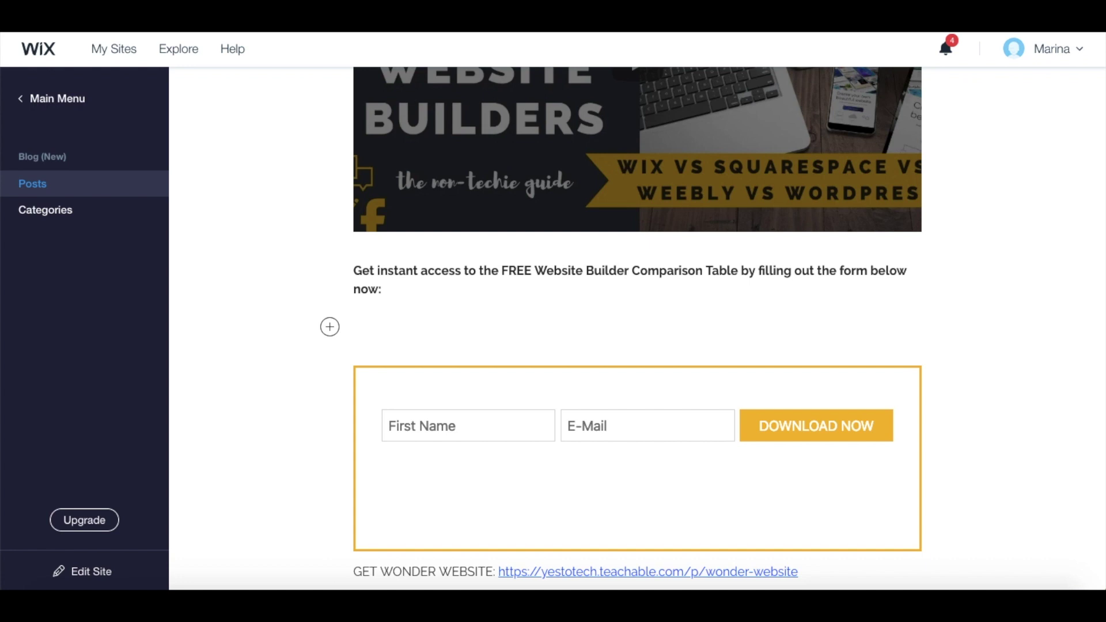
Insert an HTML code block under the 'Get instant access' line and bring up its code entry.
left_click(329, 327)
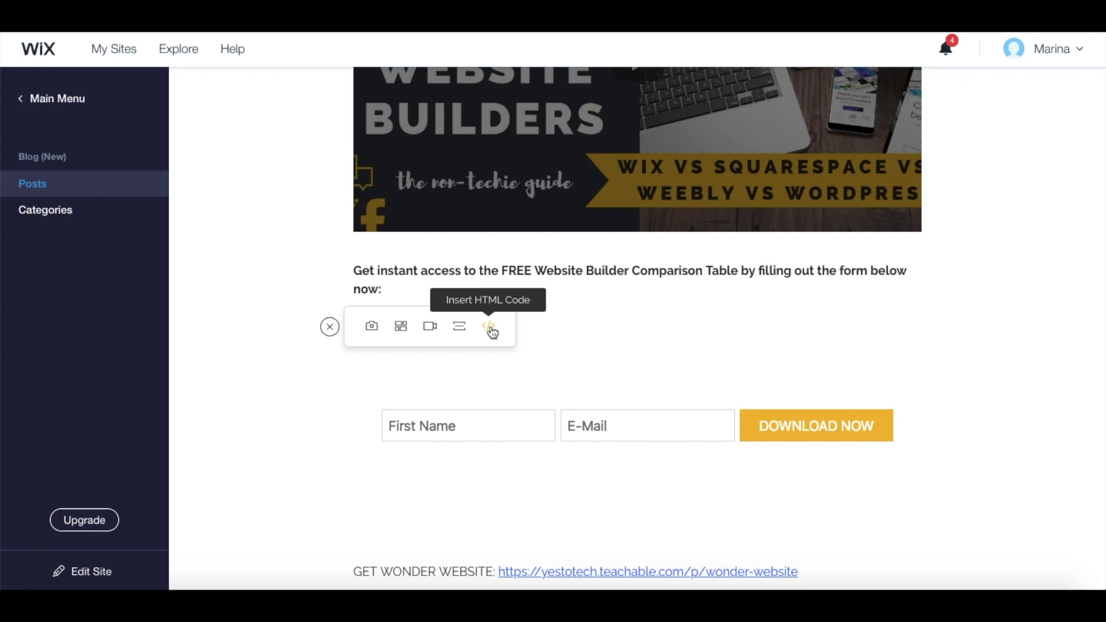
scroll(491, 331, "down", 5)
scroll(492, 331, "down", 5)
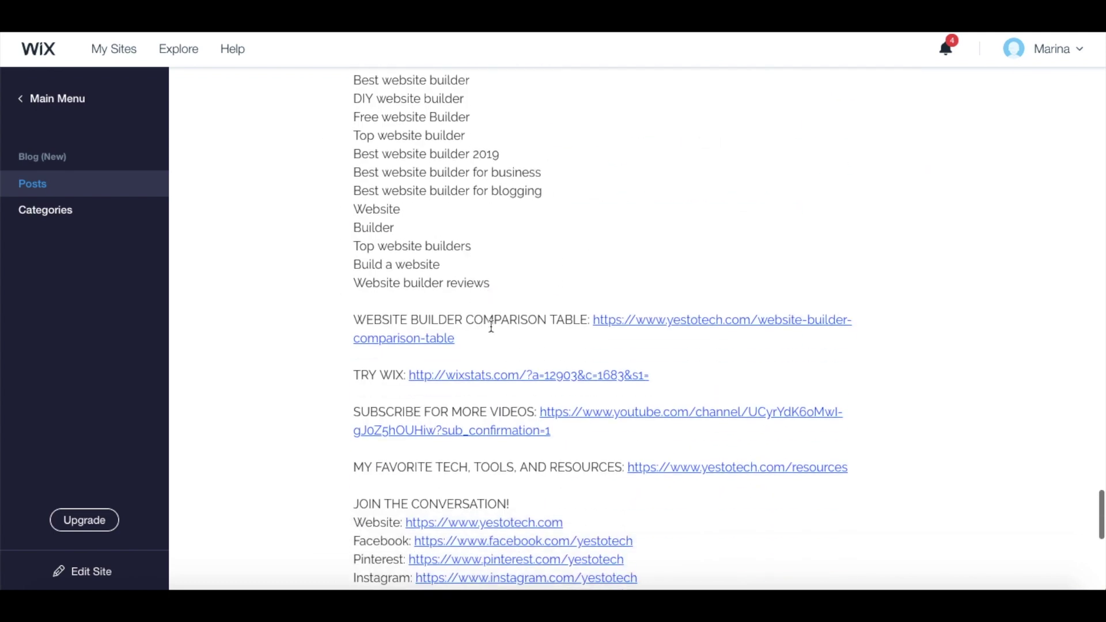
scroll(484, 346, "down", 5)
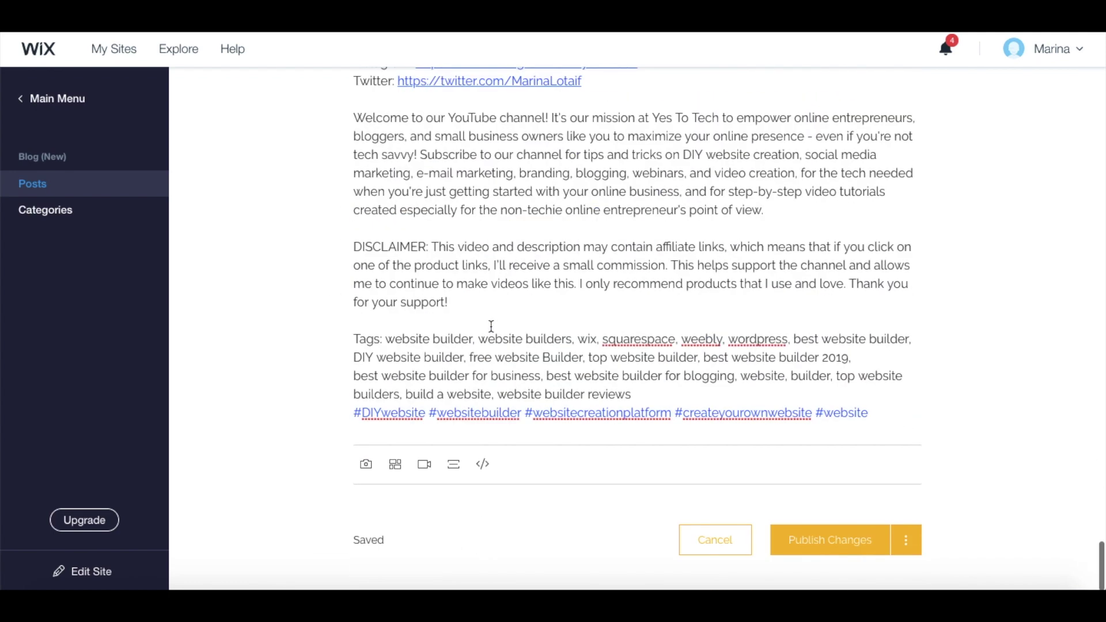
left_click(486, 468)
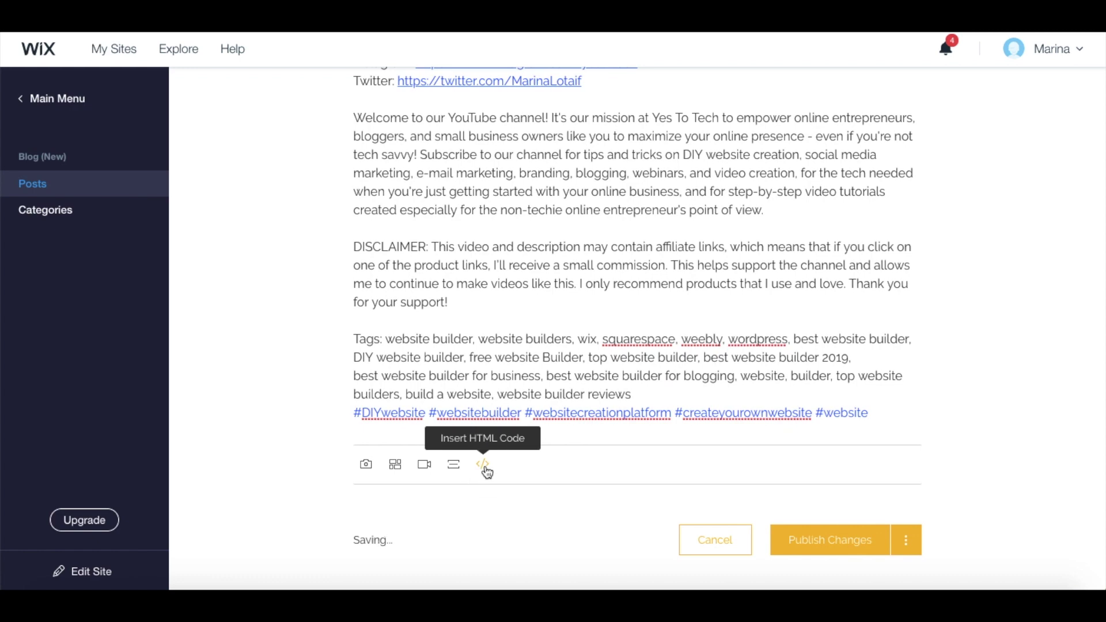
scroll(486, 472, "up", 10)
scroll(486, 471, "up", 8)
scroll(485, 464, "up", 4)
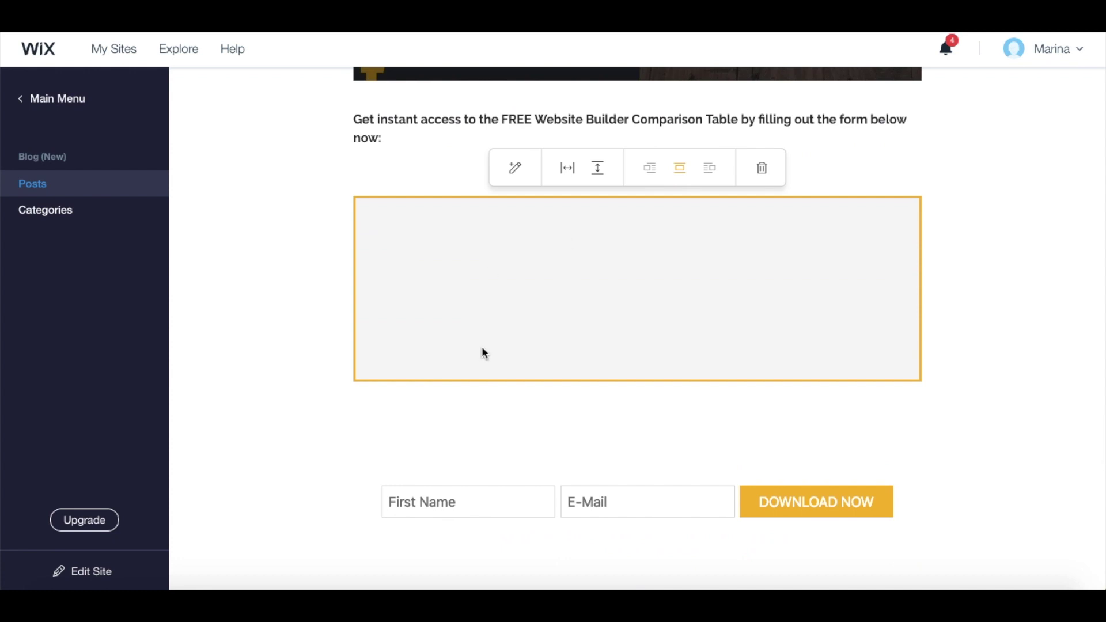
left_click(511, 170)
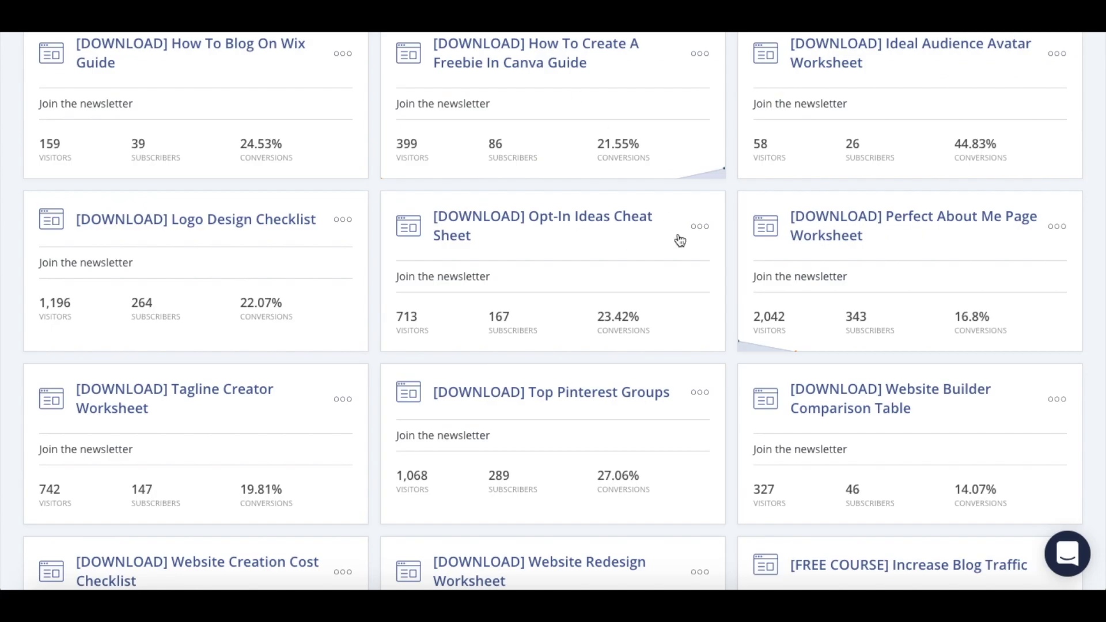
Select the raw HTML embed code of the Website Builder Comparison Table form in ConvertKit.
left_click(838, 410)
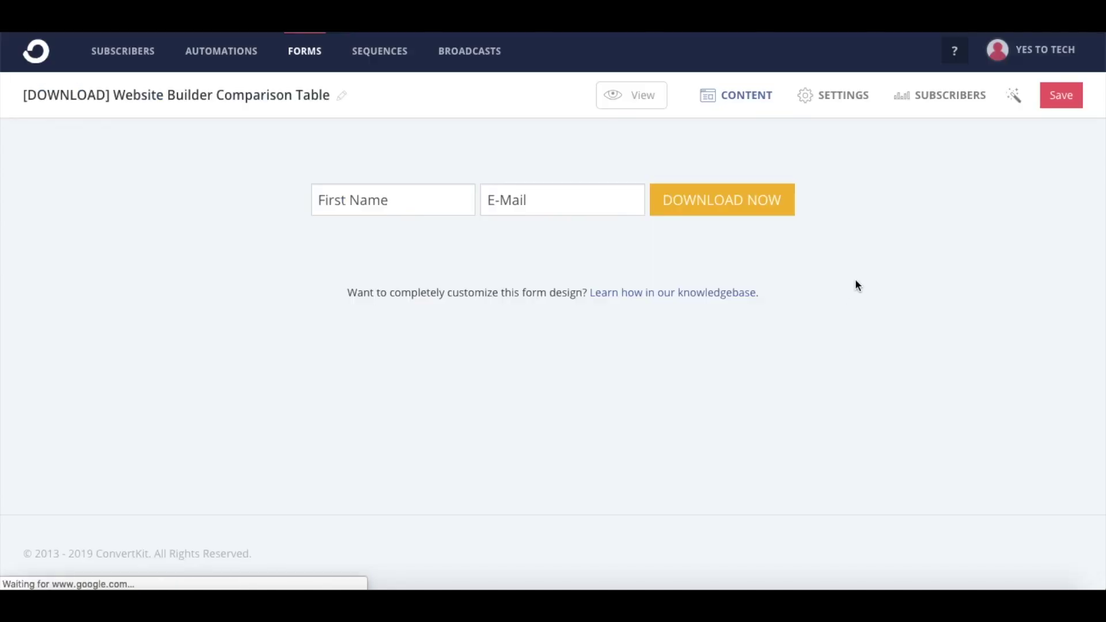
left_click(827, 100)
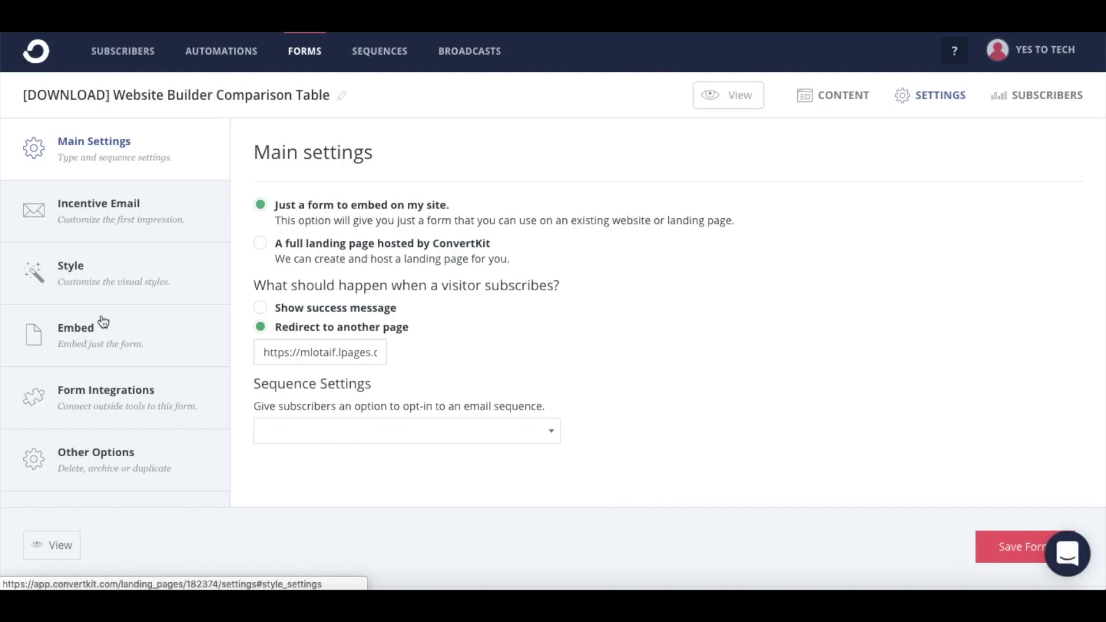
left_click(84, 336)
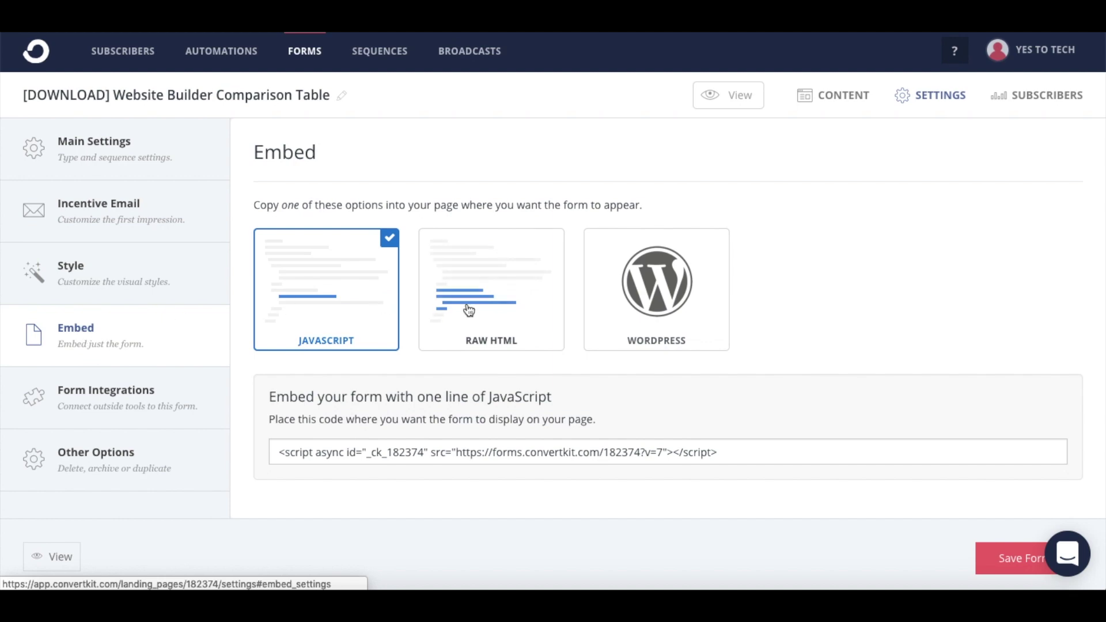
left_click(503, 299)
scroll(503, 300, "down", 3)
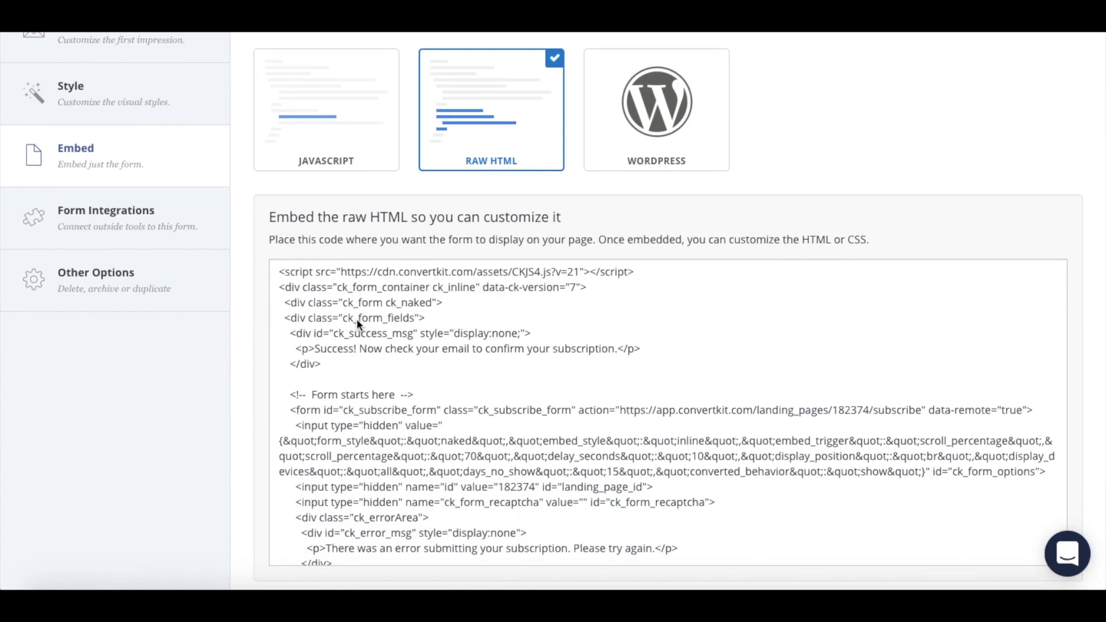
left_click(356, 318)
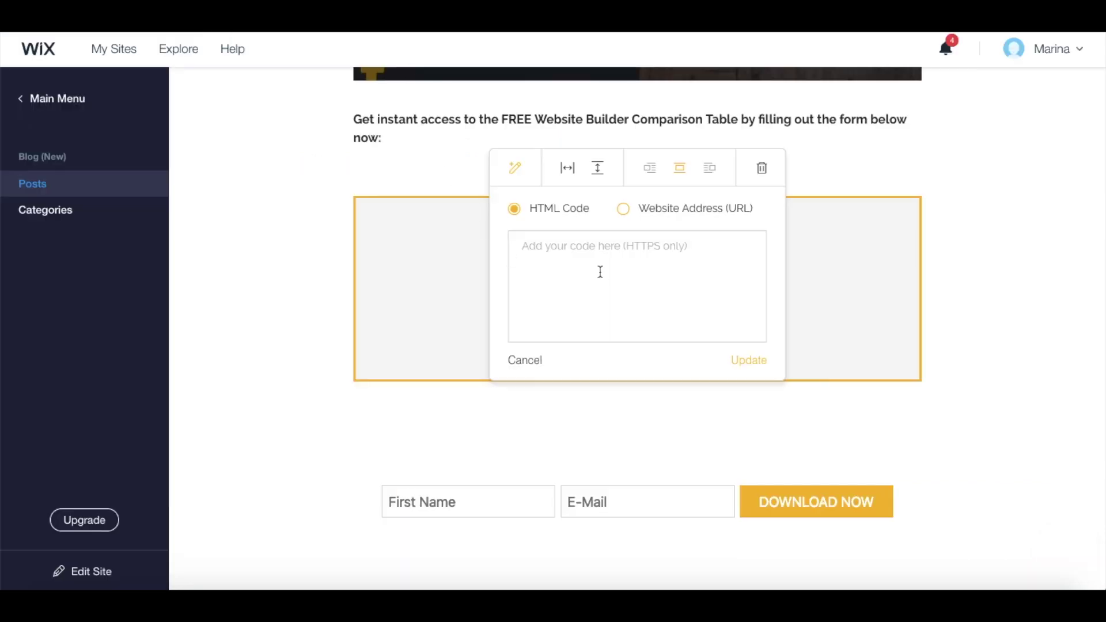
Paste the ConvertKit form code into the HTML block and update it so the form renders.
left_click(600, 273)
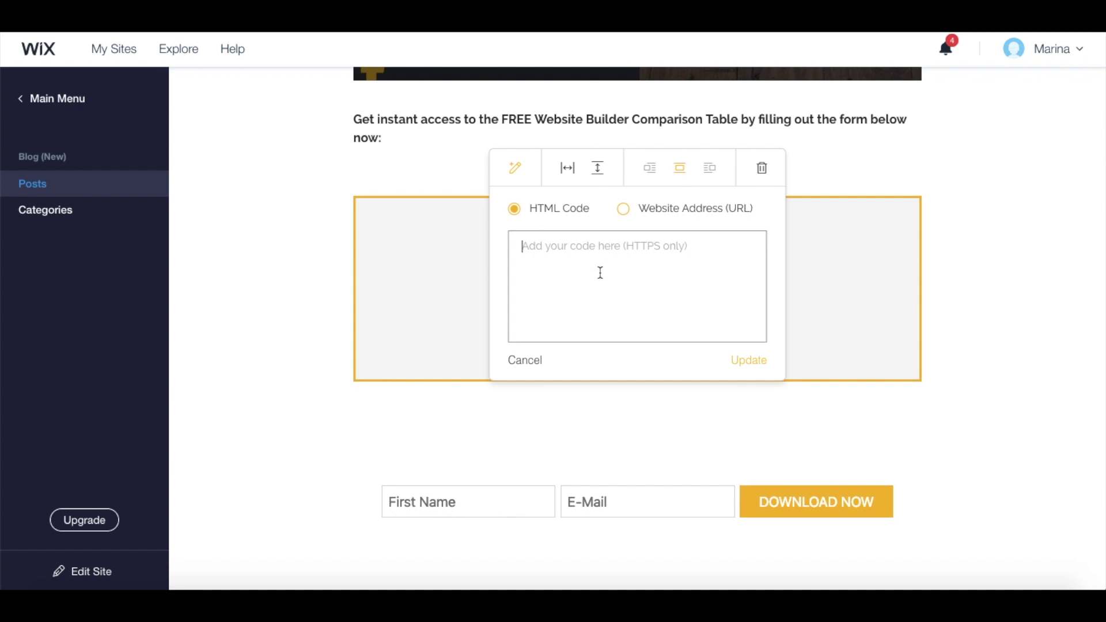
key("ctrl+v")
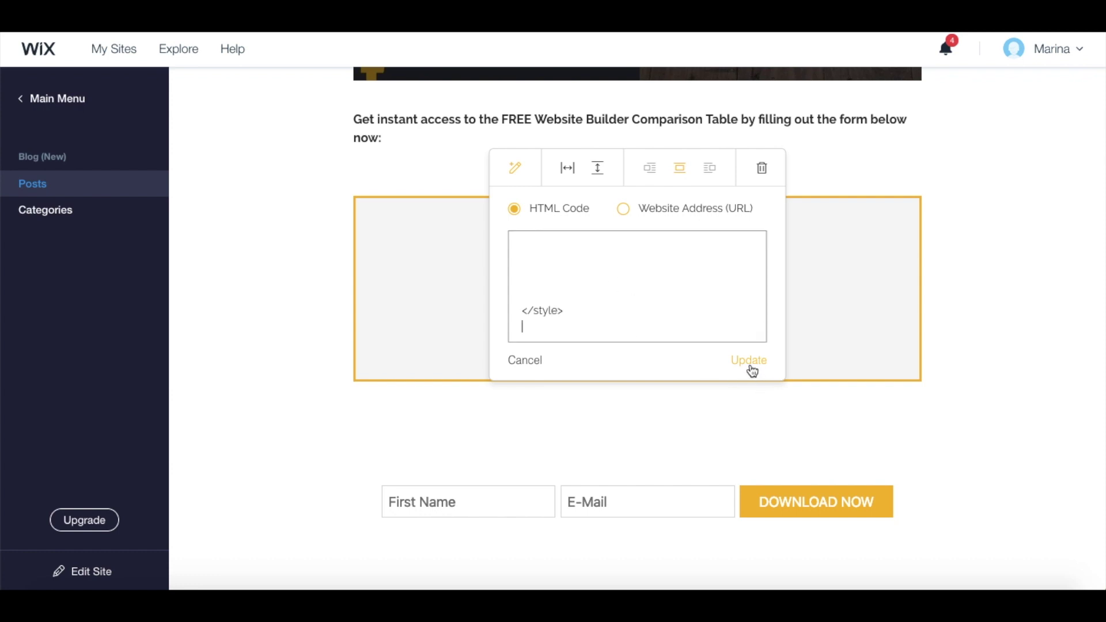
left_click(748, 360)
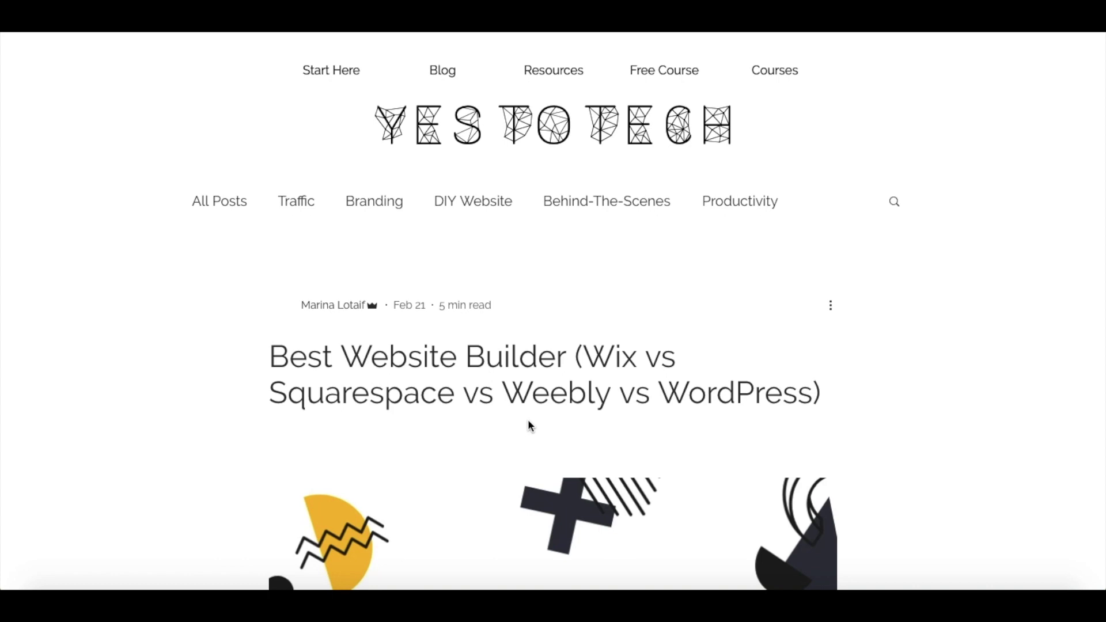
scroll(528, 419, "down", 2)
scroll(528, 419, "down", 1)
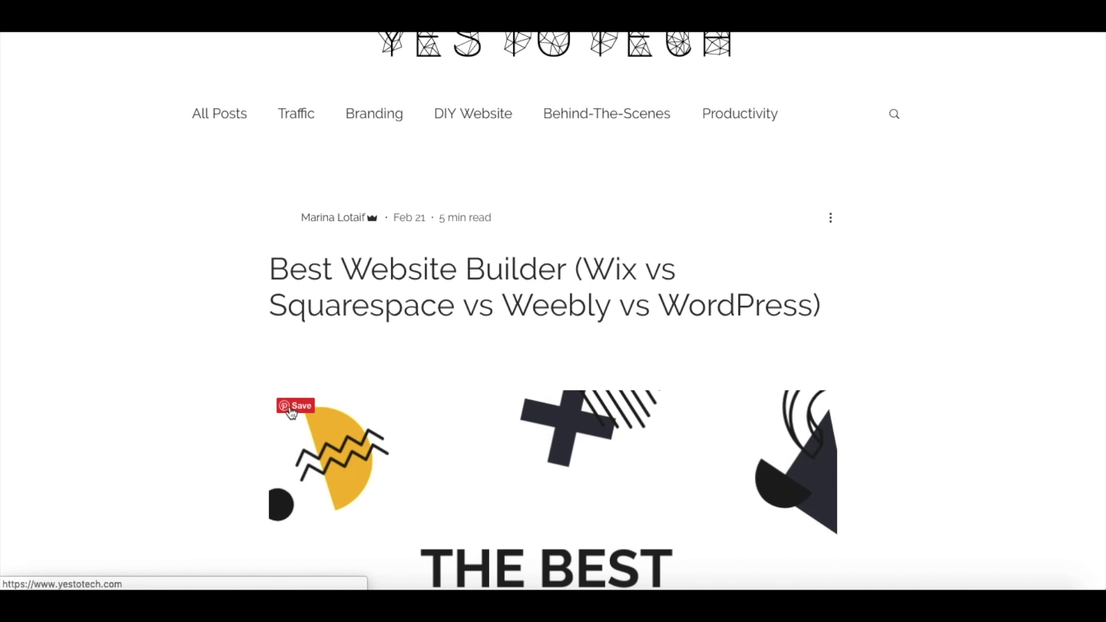
Preview the header image's Pinterest pin text, then switch to the Google Doc holding the description.
left_click(292, 408)
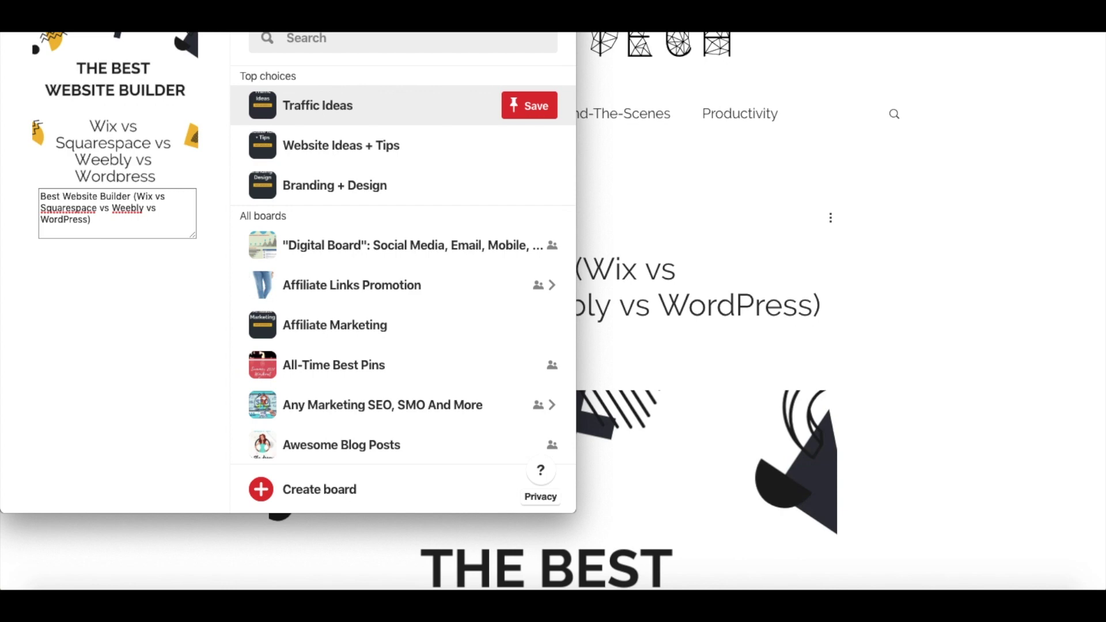
key("Escape")
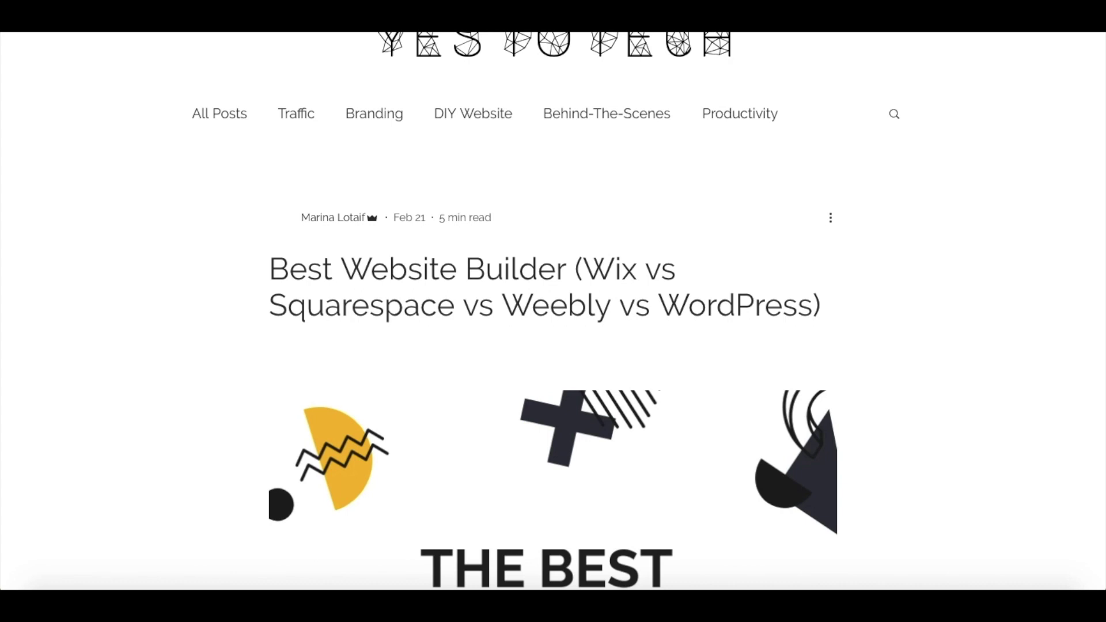
key("ctrl+Tab")
left_click(365, 232)
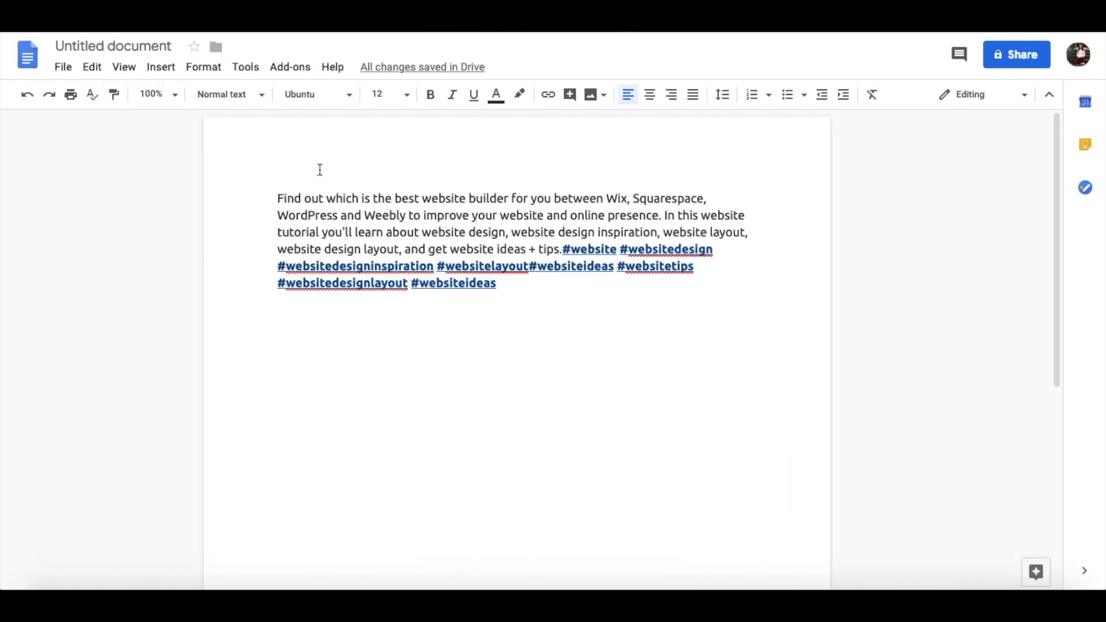
Glance at the live post, then select the whole description paragraph with its hashtags.
key("ctrl+Tab")
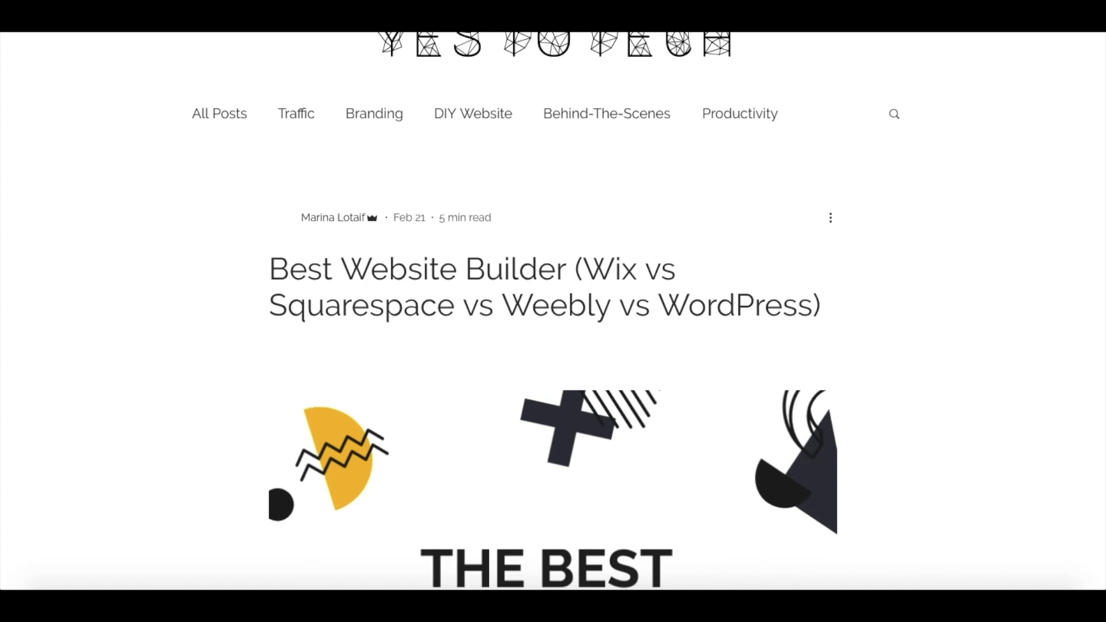
mouse_move(275, 198)
left_mouse_down()
mouse_move(467, 255)
mouse_move(496, 283)
left_mouse_up()
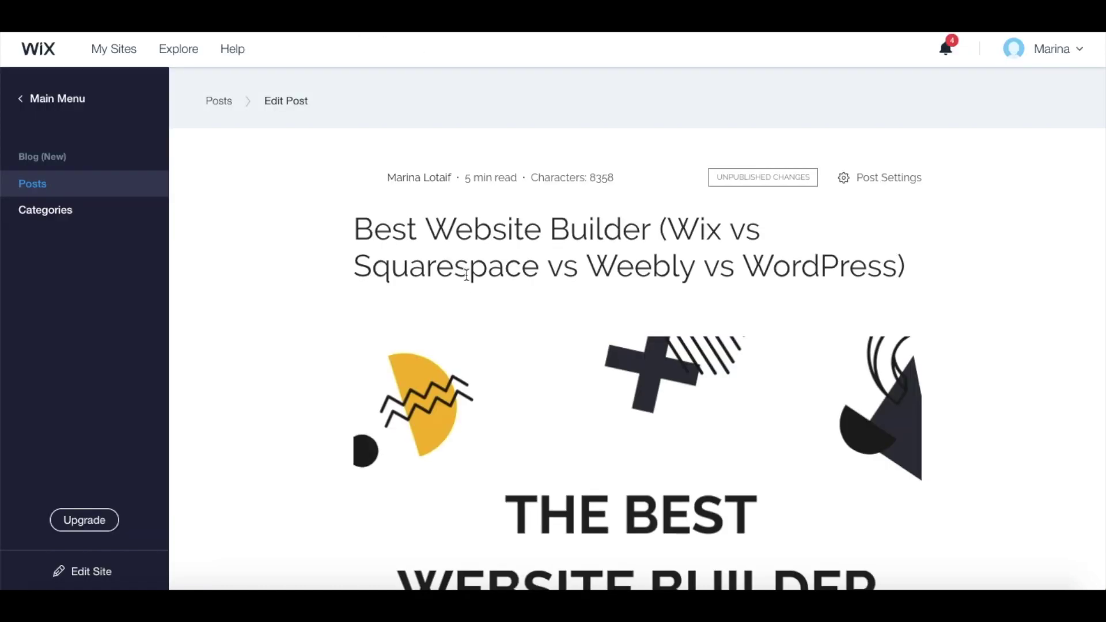
scroll(472, 295, "down", 2)
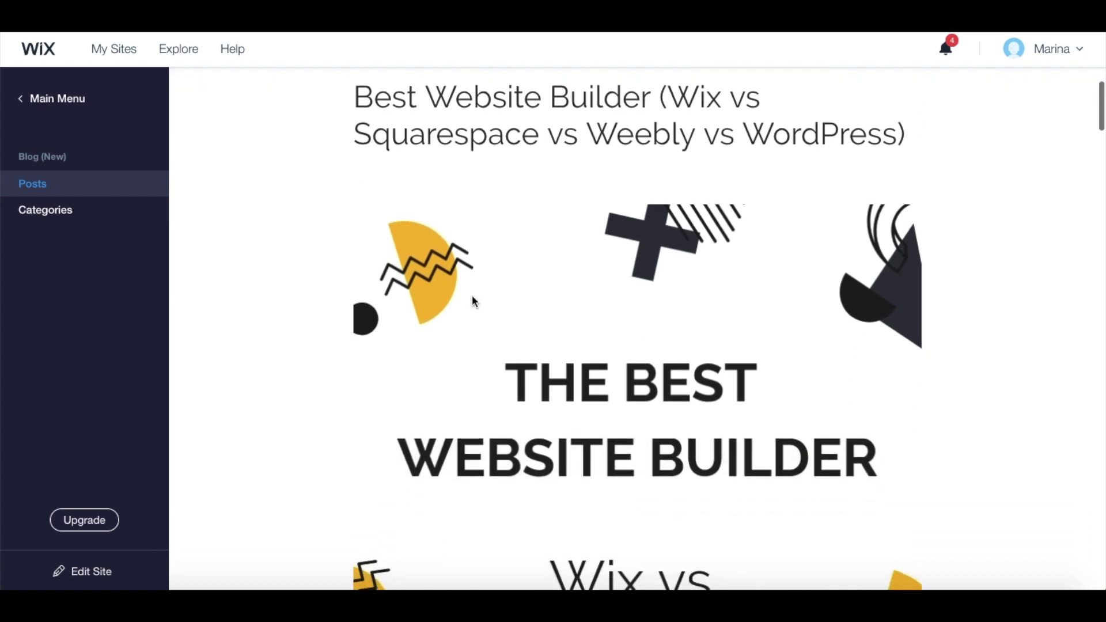
Replace the header image's alt text with the pasted website-builder description and publish the changes.
left_click(472, 298)
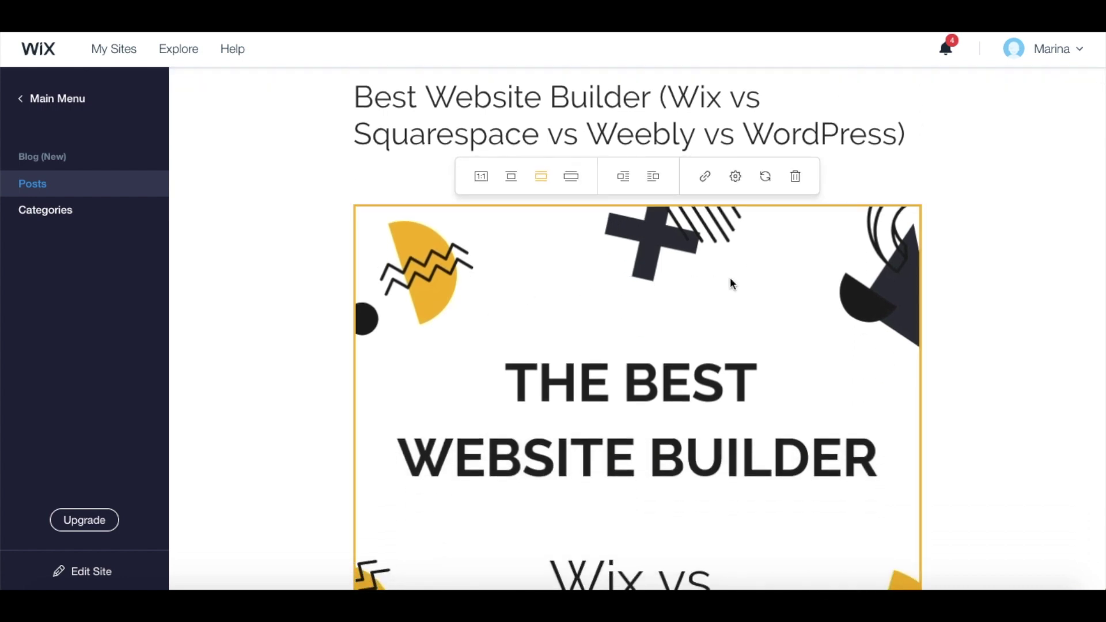
left_click(737, 179)
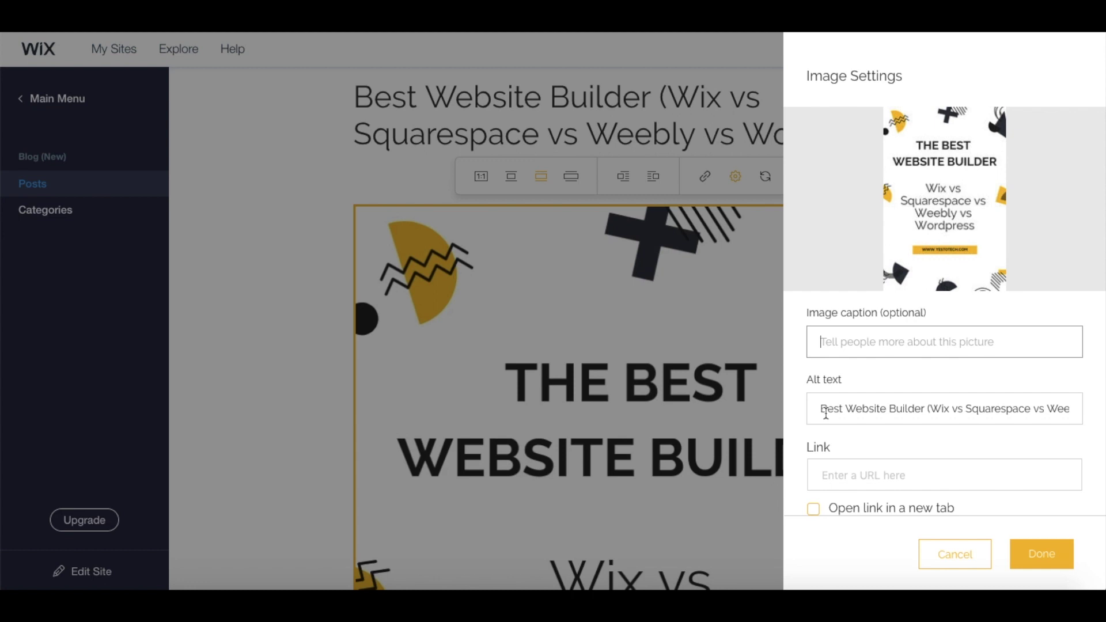
triple_click(824, 412)
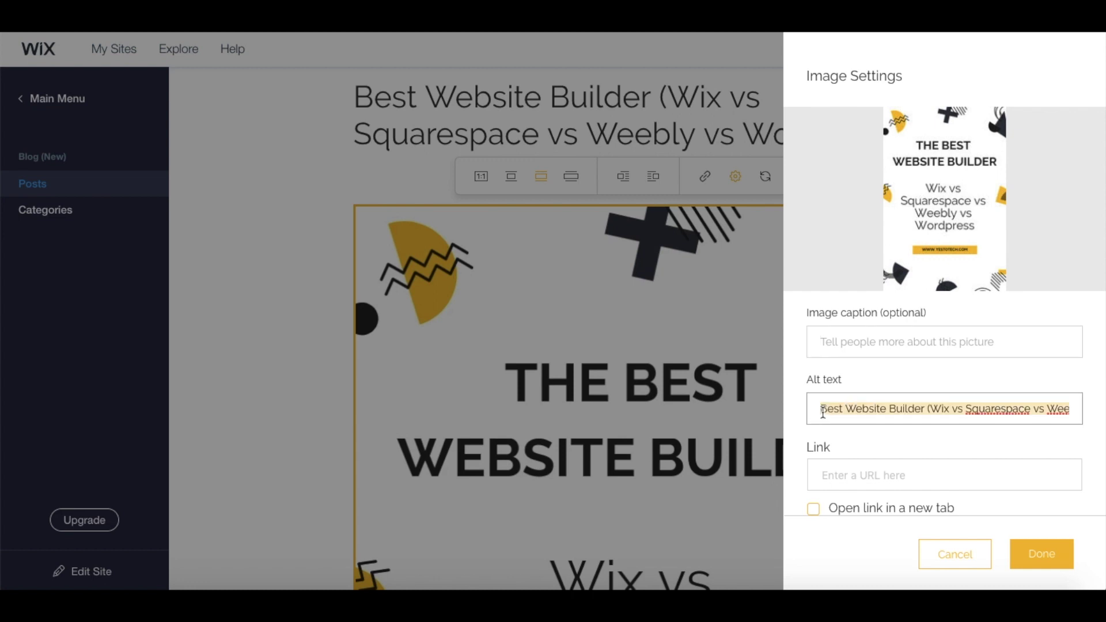
key("BackSpace")
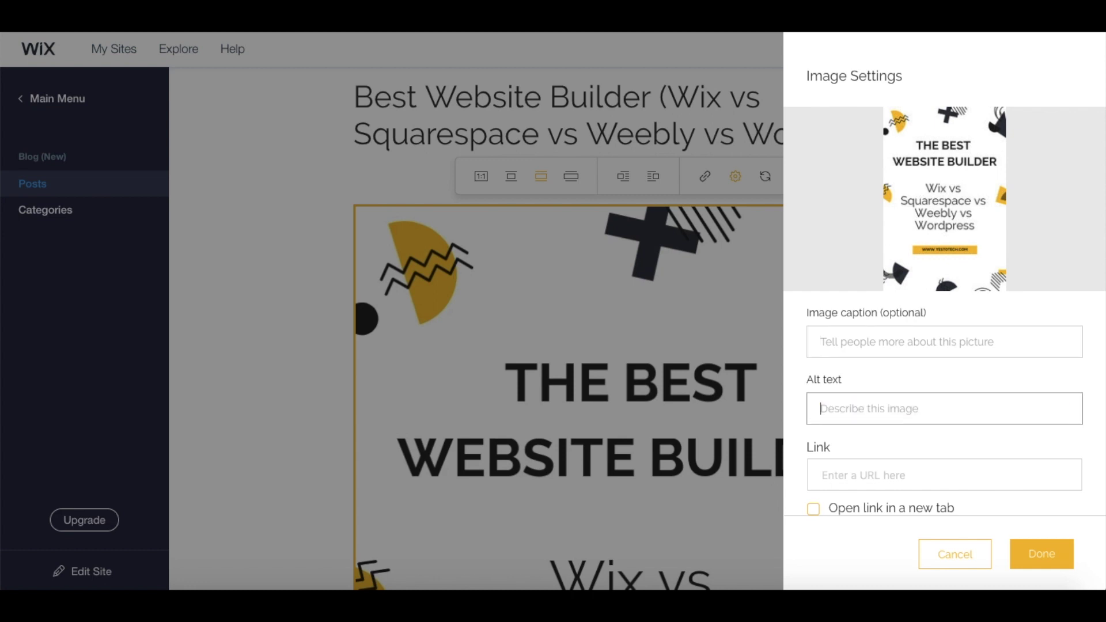
key("ctrl+v")
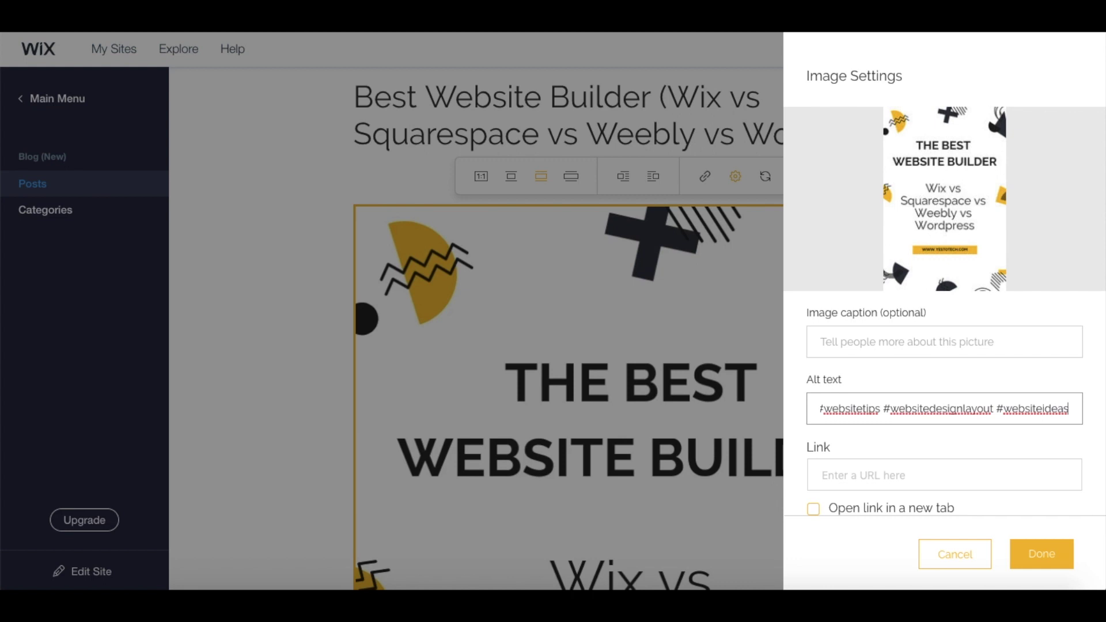
left_click(1041, 554)
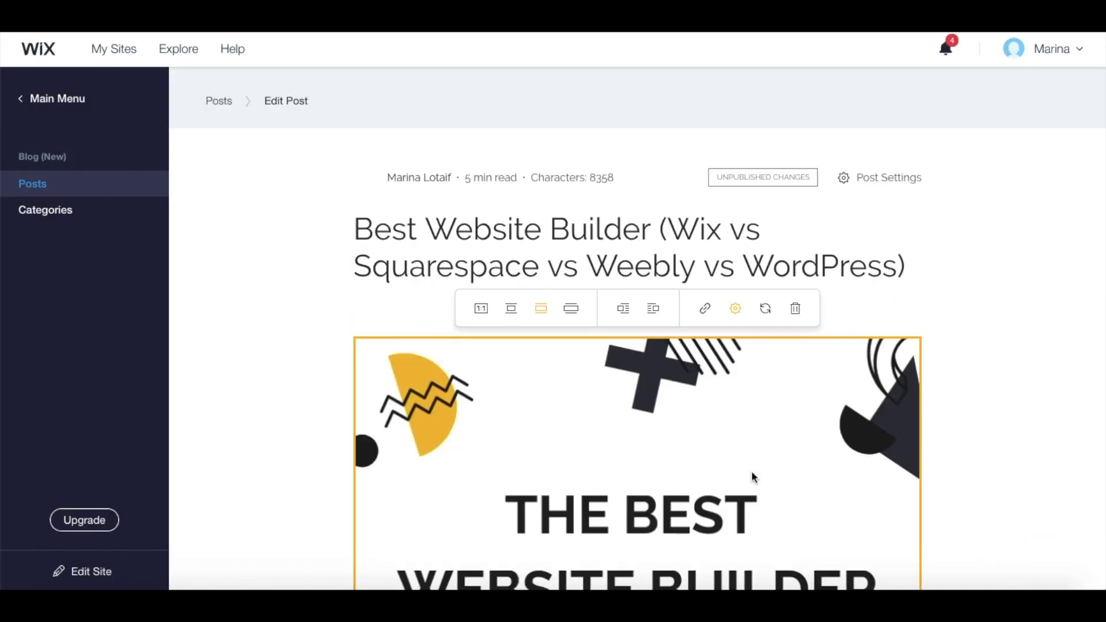
scroll(751, 471, "down", 5)
scroll(751, 471, "down", 10)
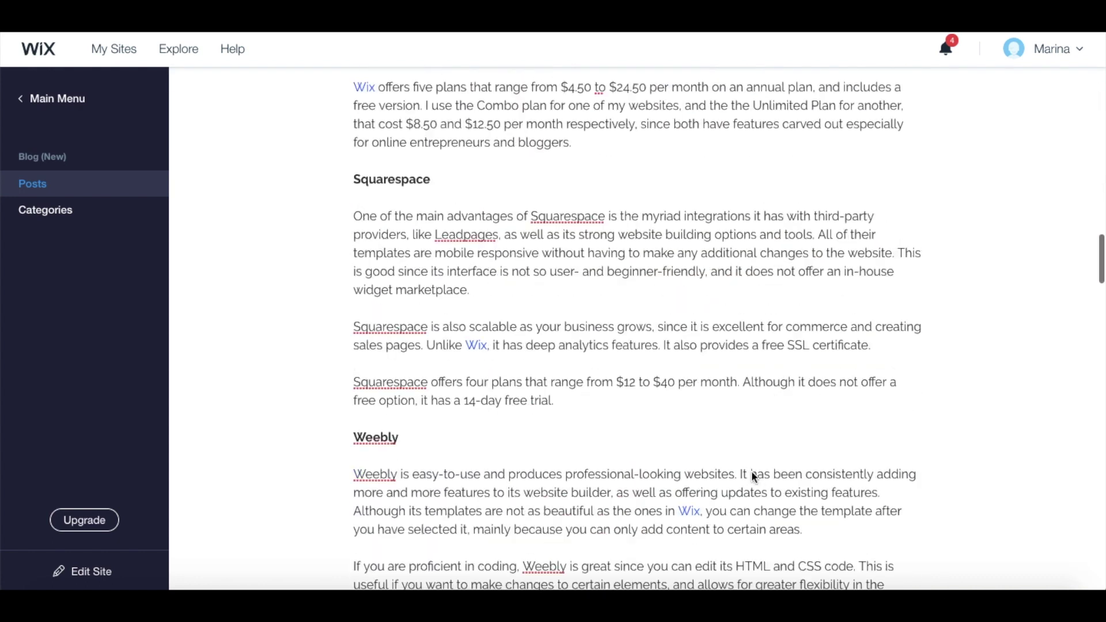
scroll(750, 470, "down", 10)
scroll(751, 471, "down", 8)
scroll(827, 477, "down", 8)
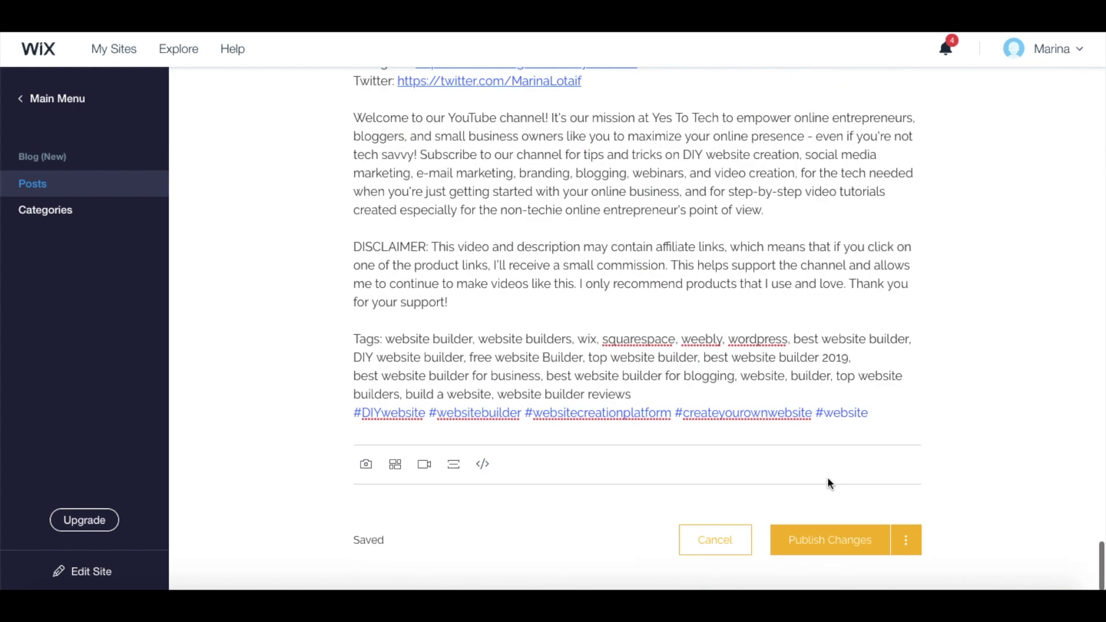
left_click(808, 548)
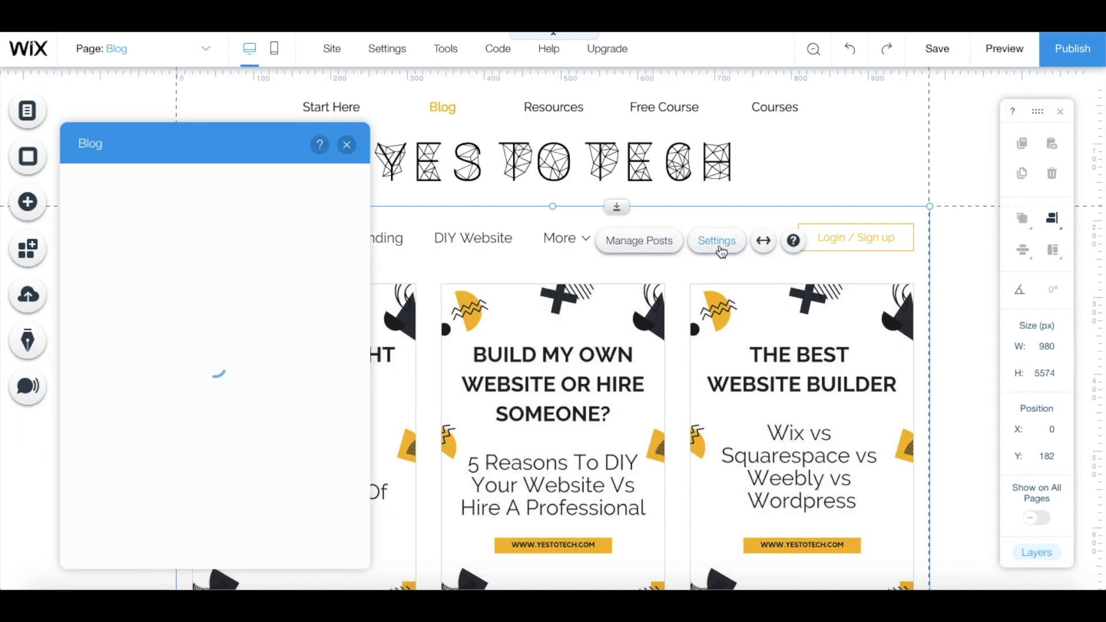
Review the blog's notification settings and the Blog Menu display options.
left_click(96, 213)
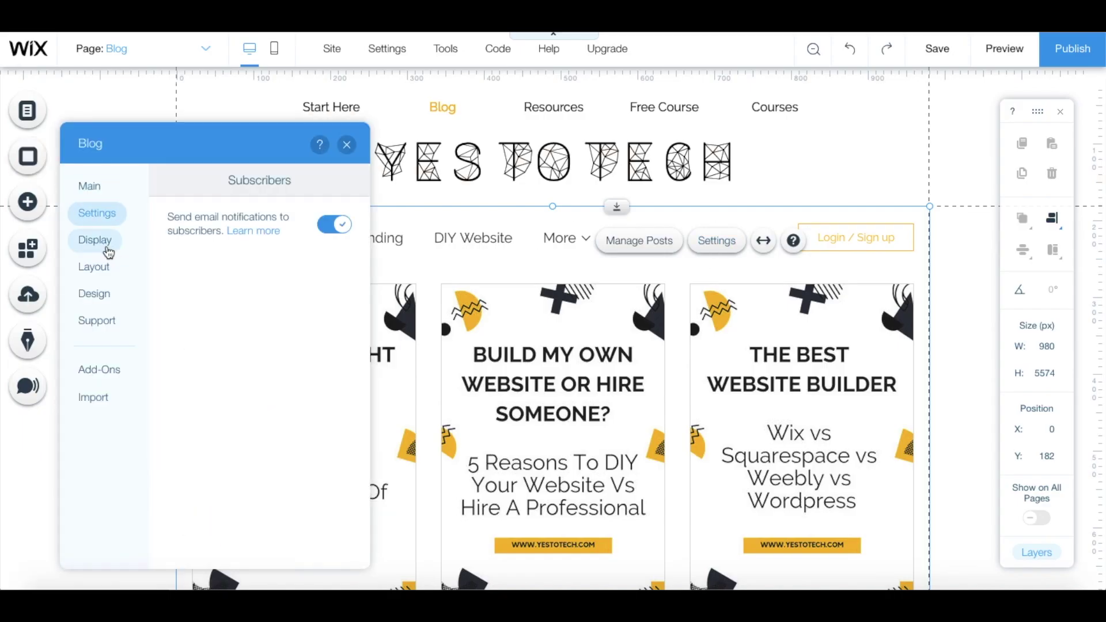
left_click(96, 240)
left_click(196, 350)
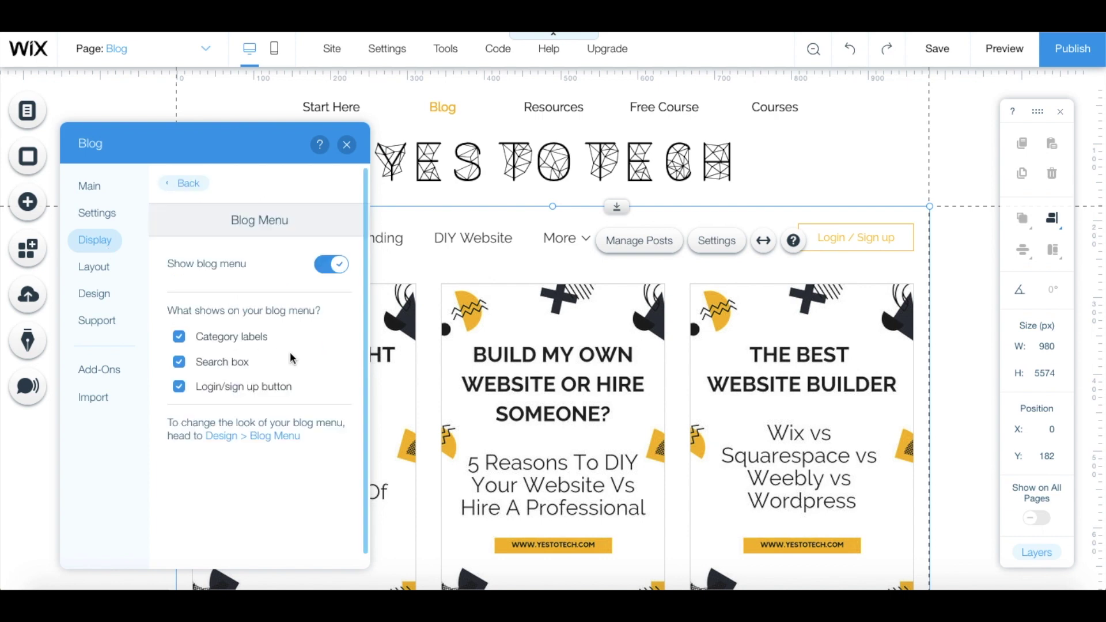
Look through posts-feed and category-page layouts, ending on the blog menu design options.
left_click(94, 266)
left_click(288, 193)
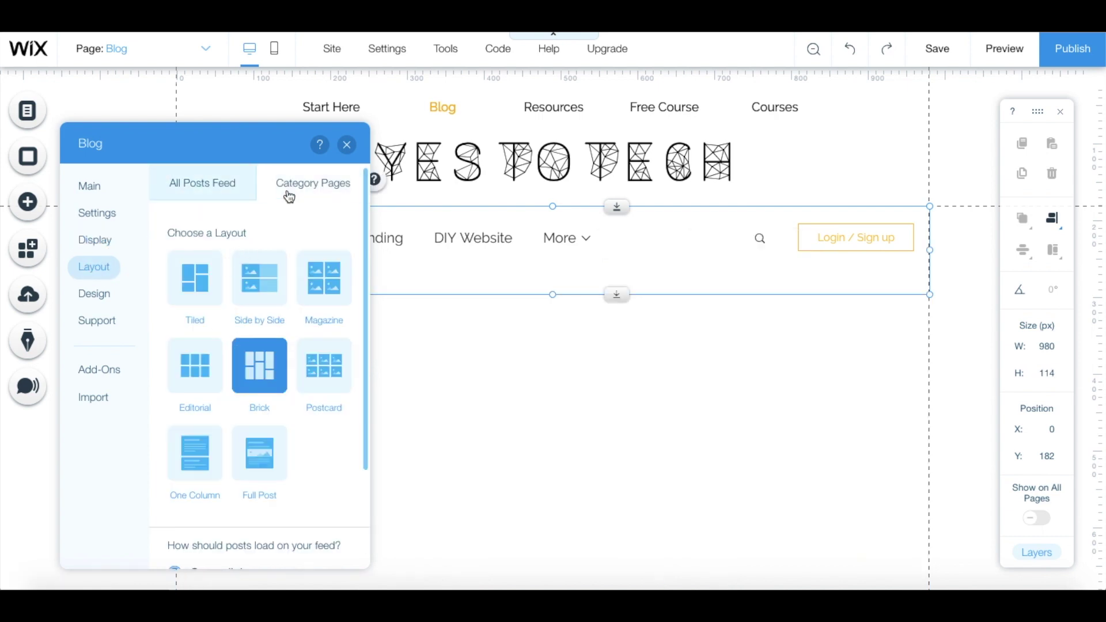
left_click(96, 294)
left_click(197, 187)
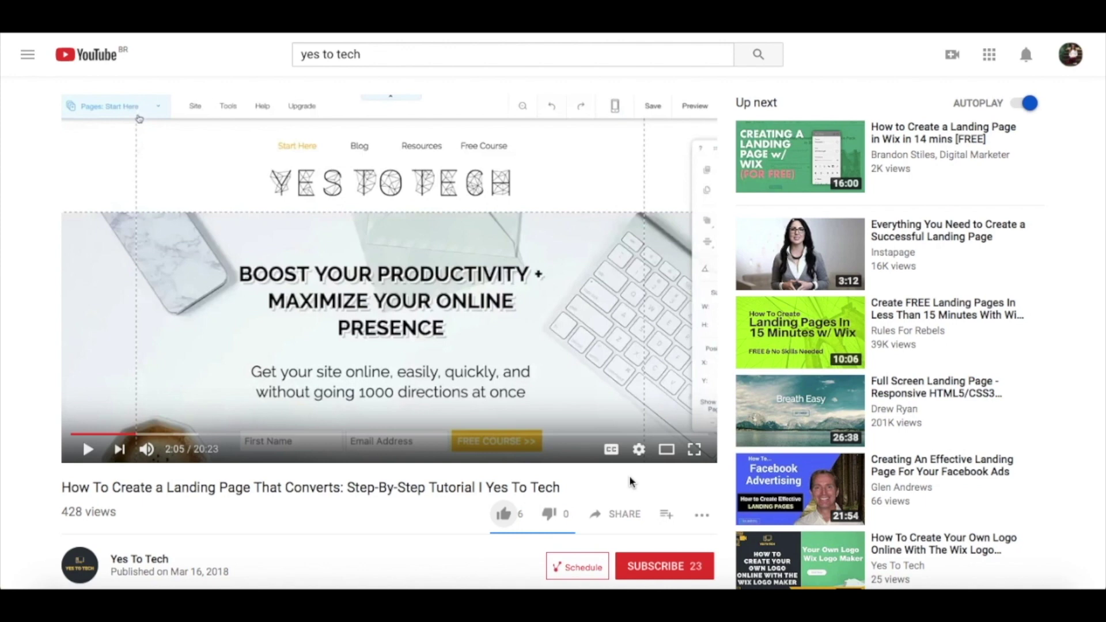
Like the Yes To Tech video, subscribe to the channel and turn on upload notifications.
left_click(505, 516)
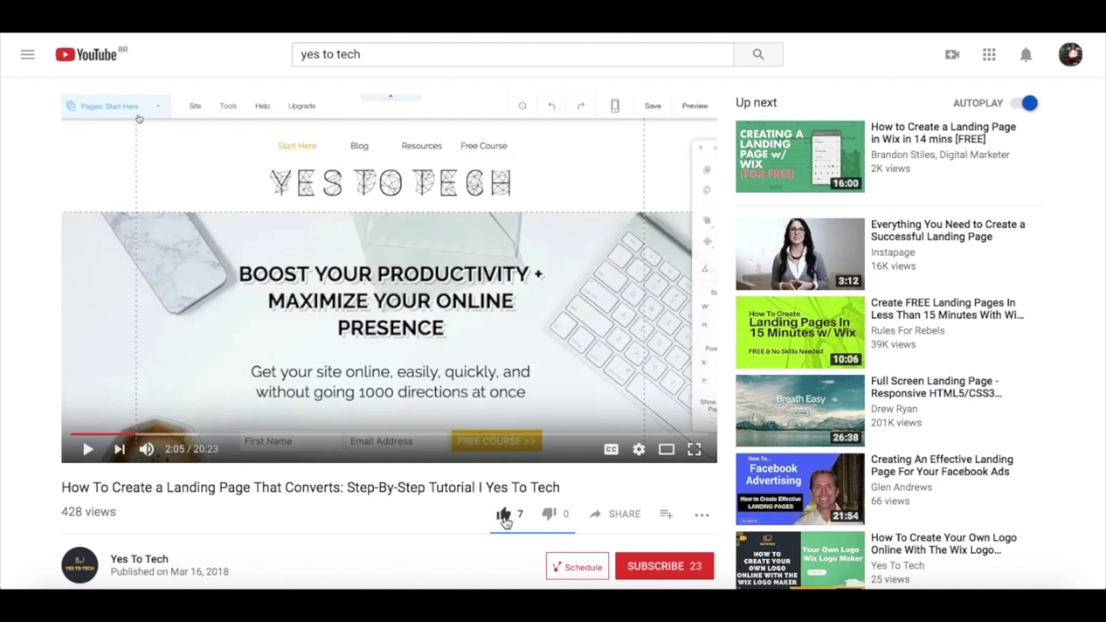
left_click(620, 515)
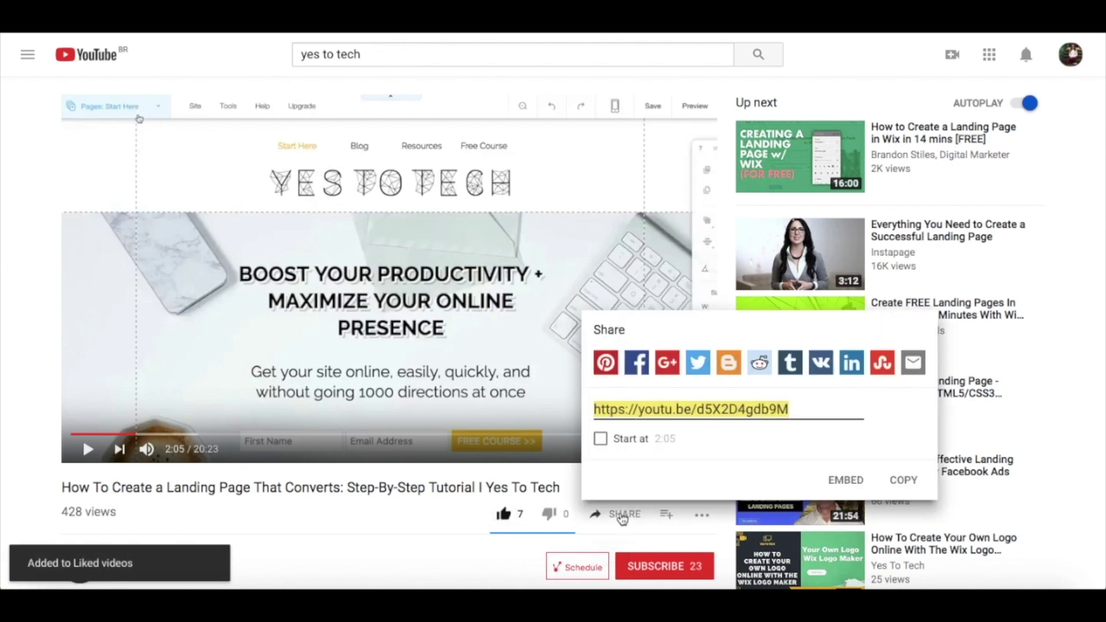
left_click(656, 566)
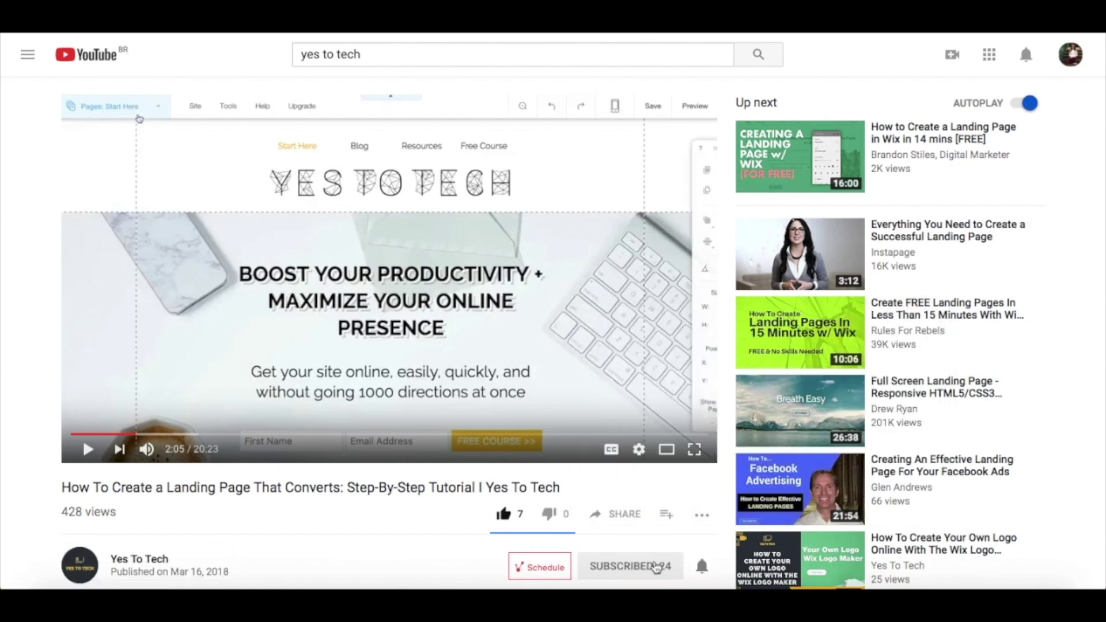
left_click(701, 566)
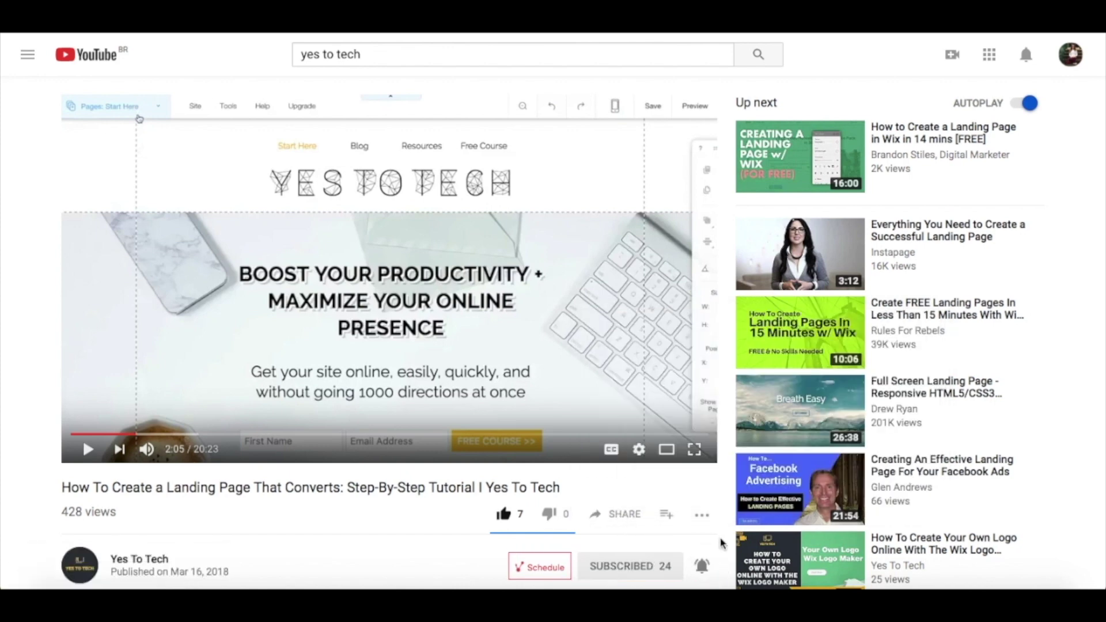